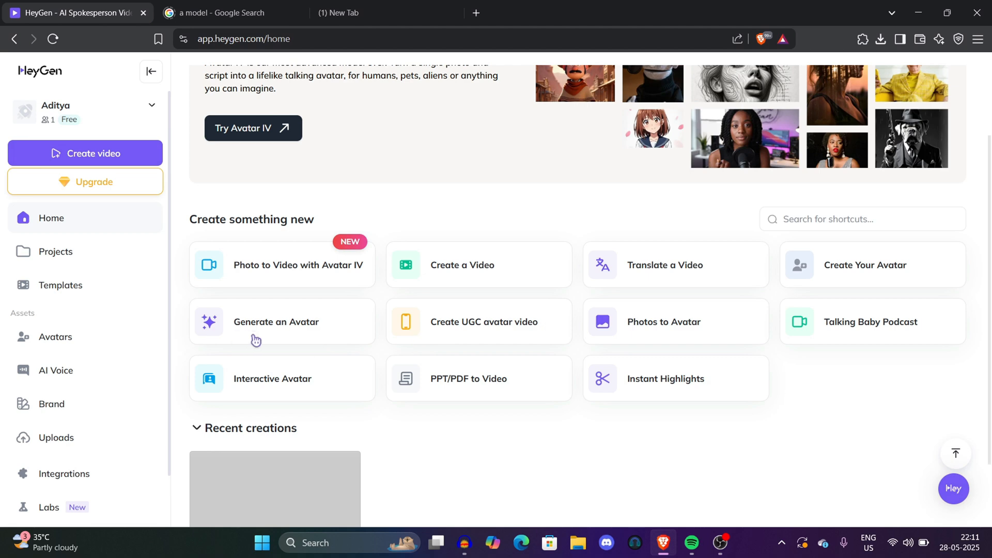
Step: Start generating a new avatar, enter its name, and keep the age as Young Adult
{"action": "left_click", "coordinate": [289, 338]}
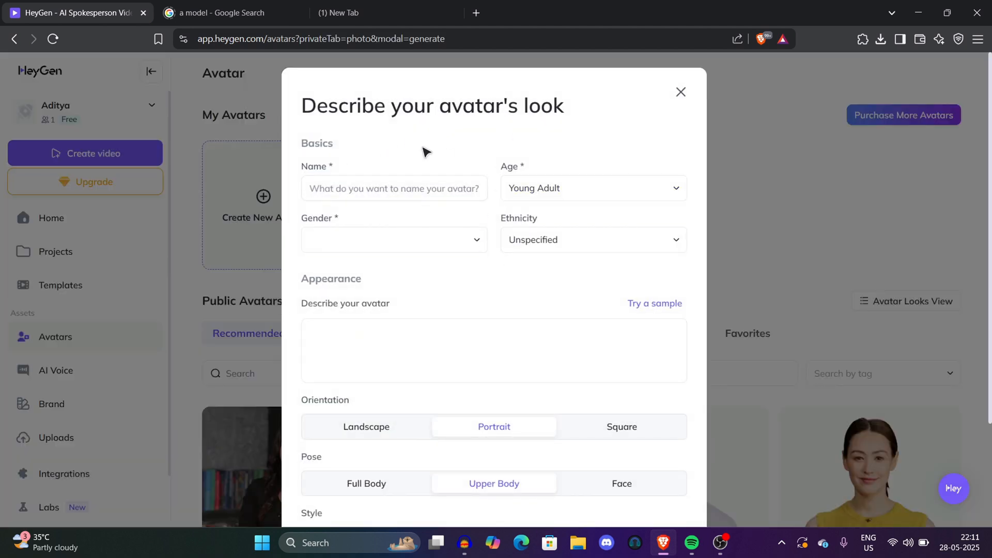
{"action": "left_click", "coordinate": [407, 190]}
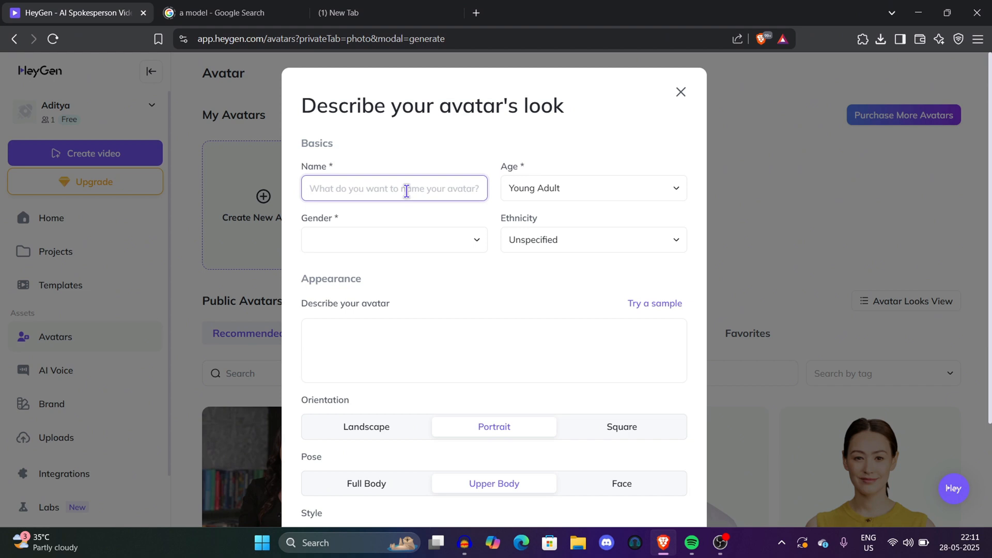
{"action": "type", "text": "aditya"}
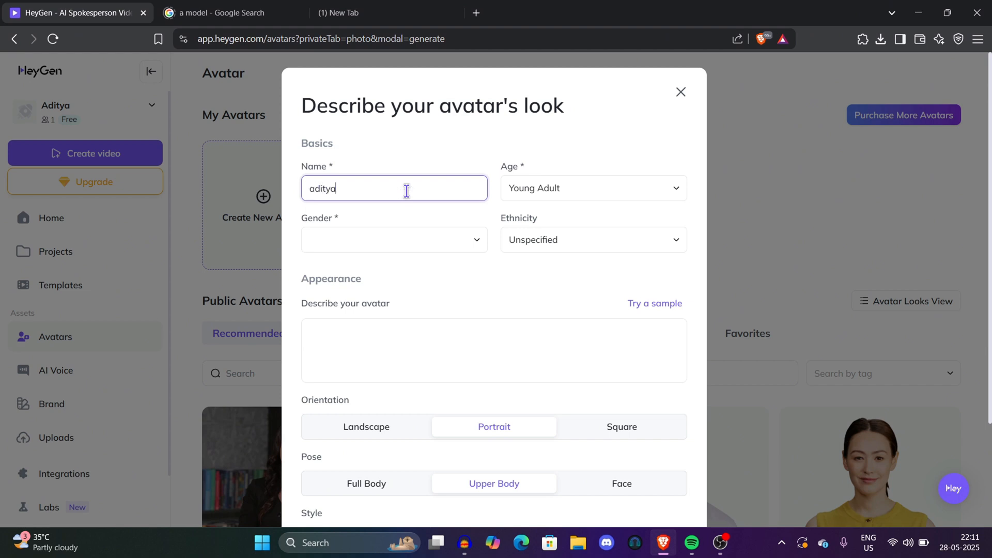
{"action": "left_click", "coordinate": [520, 191]}
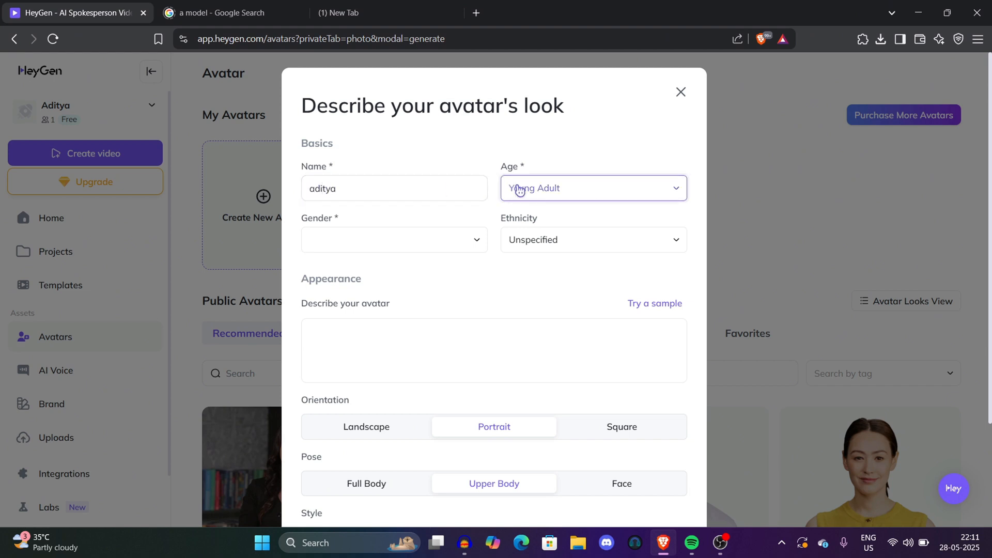
{"action": "left_click", "coordinate": [534, 224]}
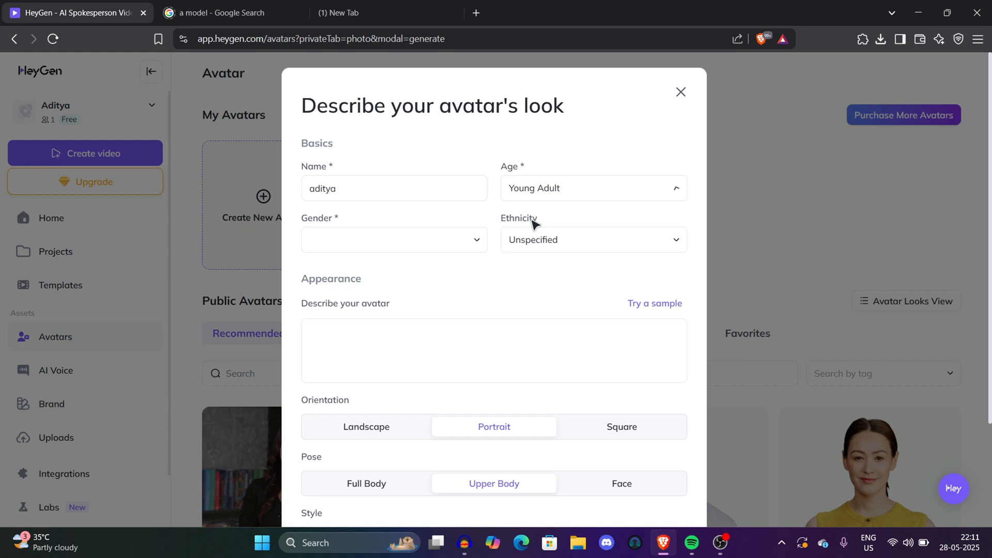
Step: Set the avatar's gender to Man and ethnicity to South Asian (Indian)
{"action": "left_click", "coordinate": [419, 239]}
{"action": "left_click", "coordinate": [405, 279]}
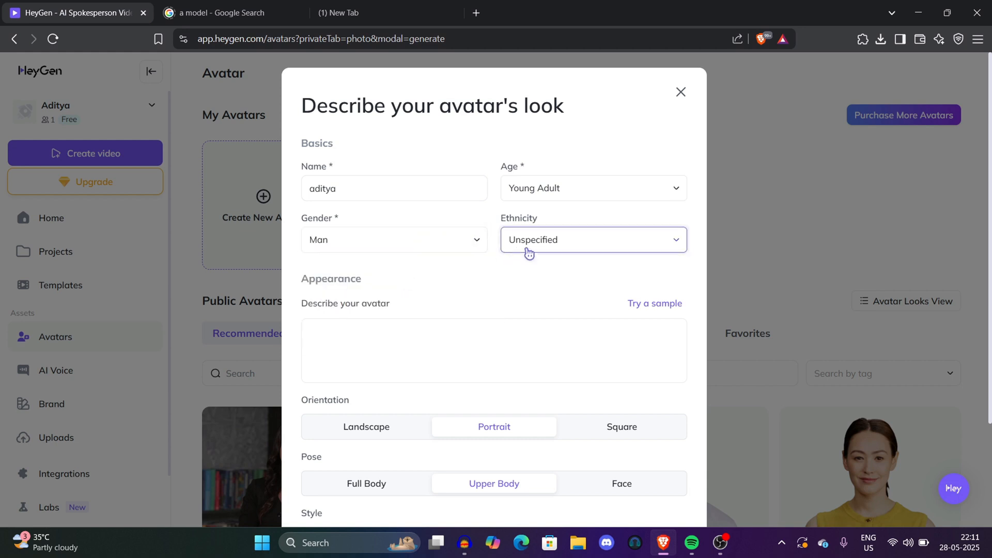
{"action": "left_click", "coordinate": [527, 251]}
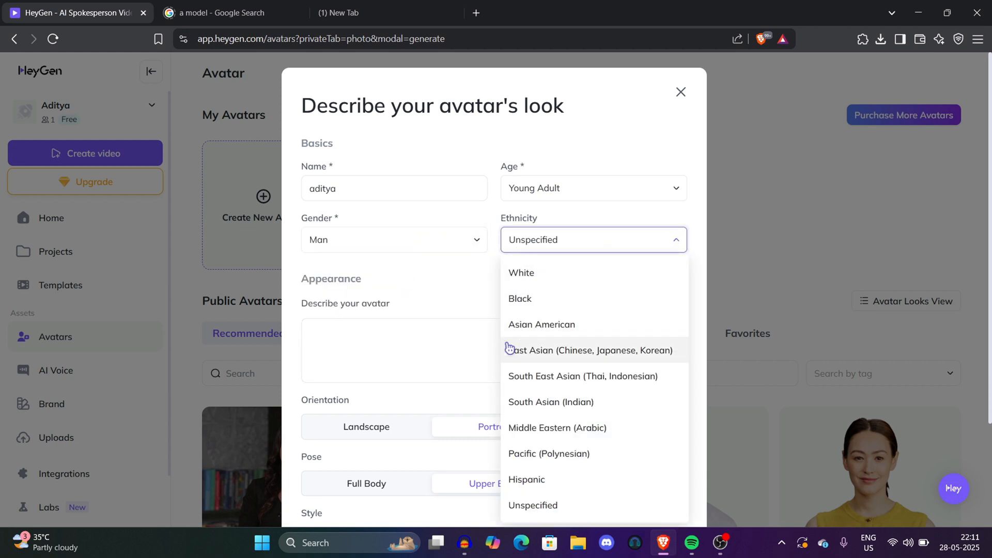
{"action": "left_click", "coordinate": [568, 402]}
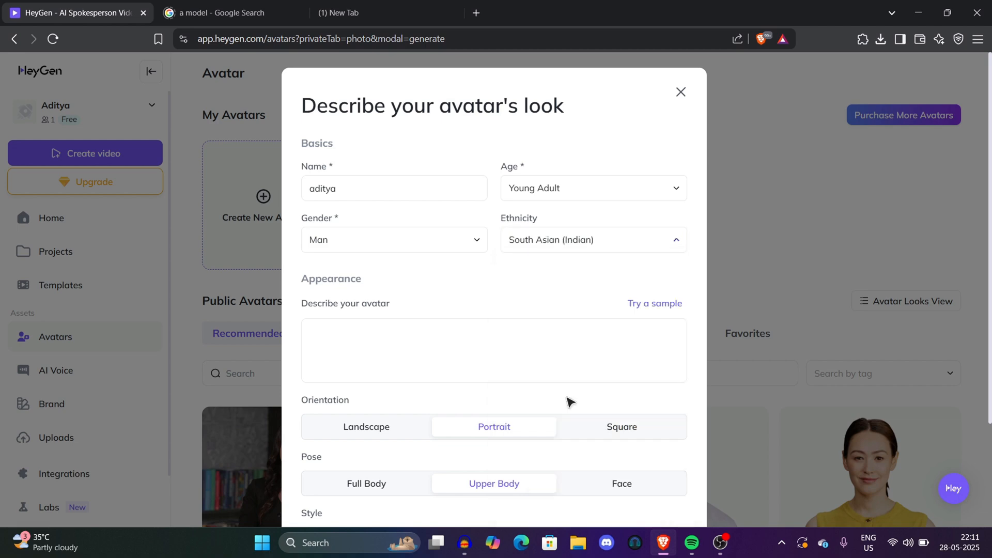
Step: Fill the avatar's appearance description with the provided sample prompt and read through the inserted text
{"action": "left_click", "coordinate": [412, 349]}
{"action": "scroll", "coordinate": [412, 349], "scroll_direction": "up", "scroll_amount": 3}
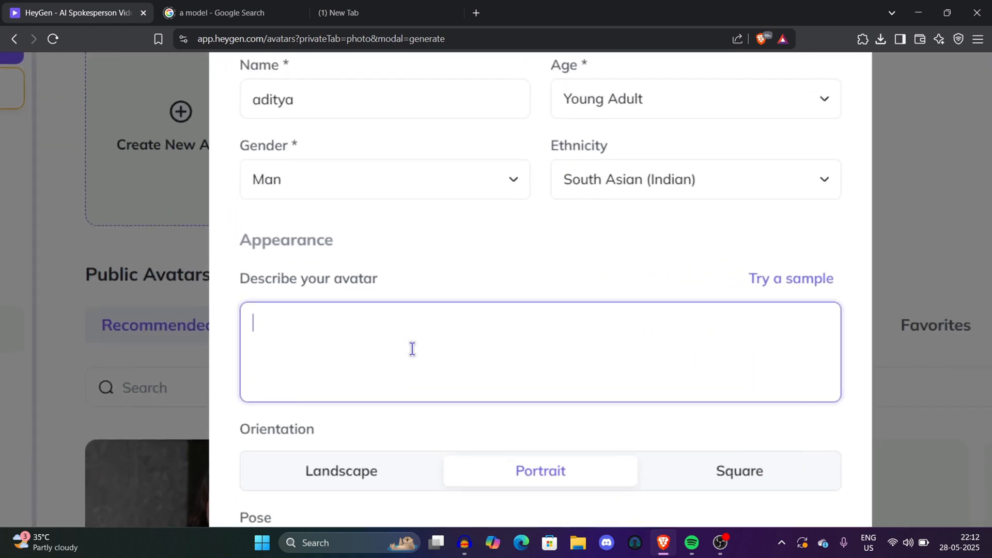
{"action": "scroll", "coordinate": [381, 293], "scroll_direction": "up", "scroll_amount": 2}
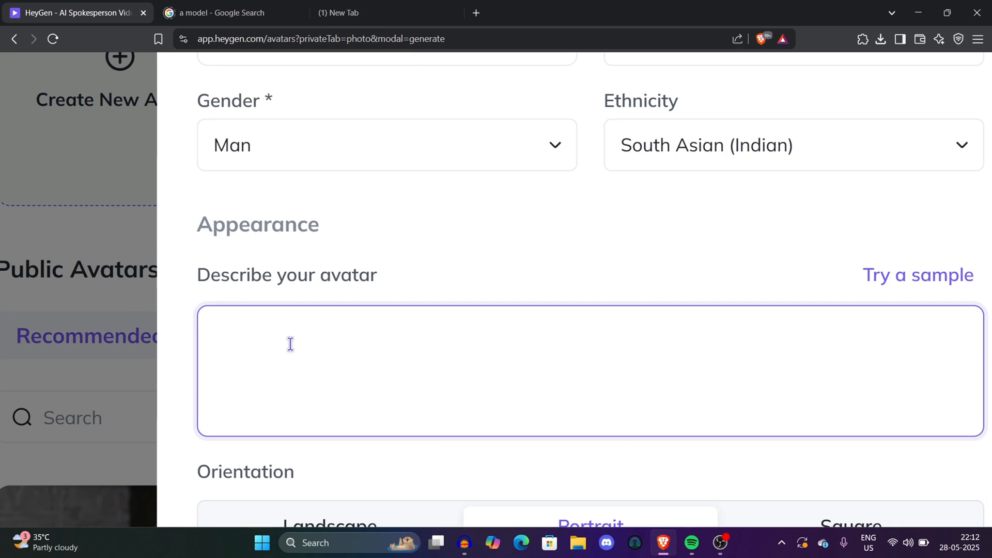
{"action": "scroll", "coordinate": [290, 344], "scroll_direction": "down", "scroll_amount": 4}
{"action": "scroll", "coordinate": [680, 318], "scroll_direction": "up", "scroll_amount": 4}
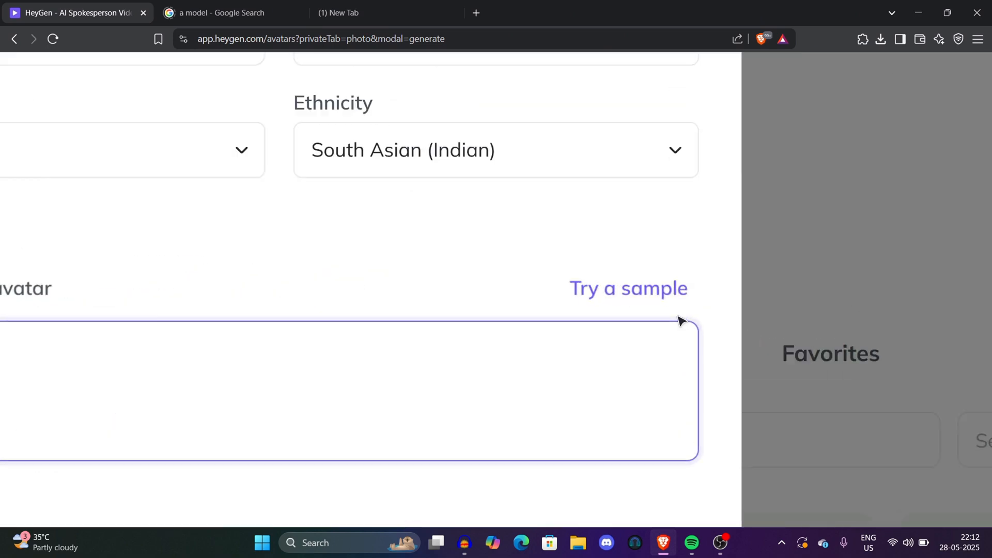
{"action": "left_click", "coordinate": [625, 288]}
{"action": "scroll", "coordinate": [626, 290], "scroll_direction": "down", "scroll_amount": 4}
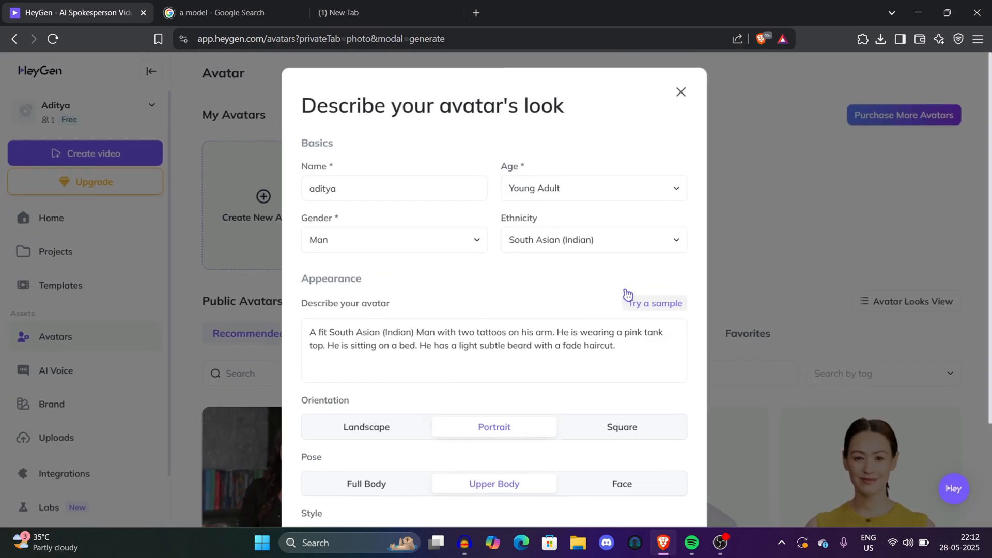
{"action": "left_click", "coordinate": [498, 367]}
{"action": "scroll", "coordinate": [460, 352], "scroll_direction": "up", "scroll_amount": 4}
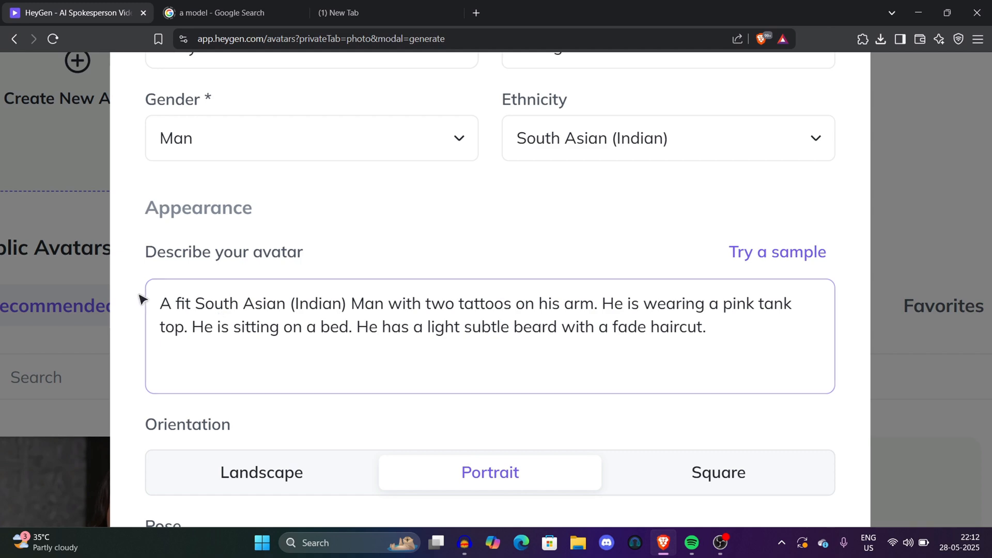
{"action": "left_click_drag", "start_coordinate": [160, 304], "coordinate": [676, 328]}
{"action": "scroll", "coordinate": [680, 332], "scroll_direction": "down", "scroll_amount": 4}
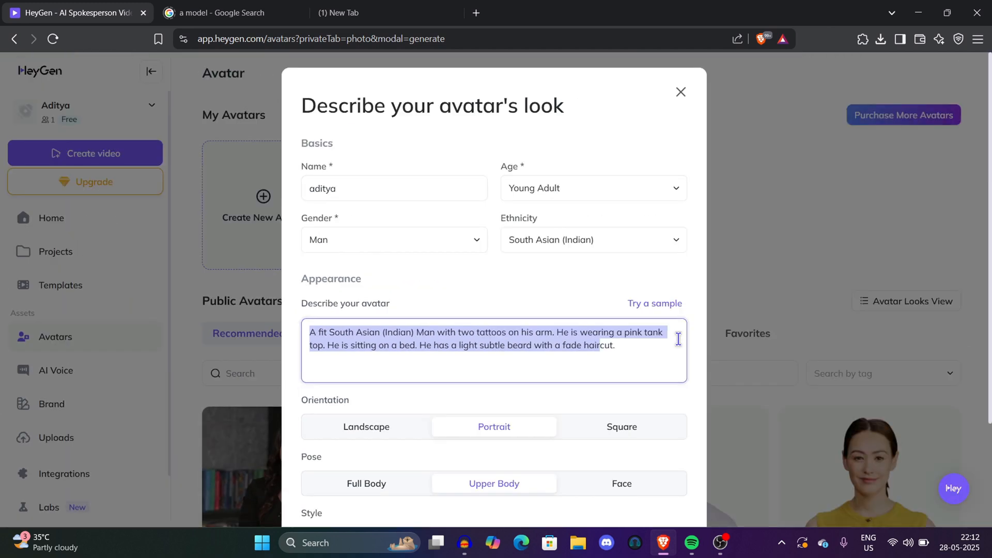
Step: Try the Face pose for the avatar and switch back to Upper Body, keeping Portrait orientation
{"action": "left_click", "coordinate": [398, 430]}
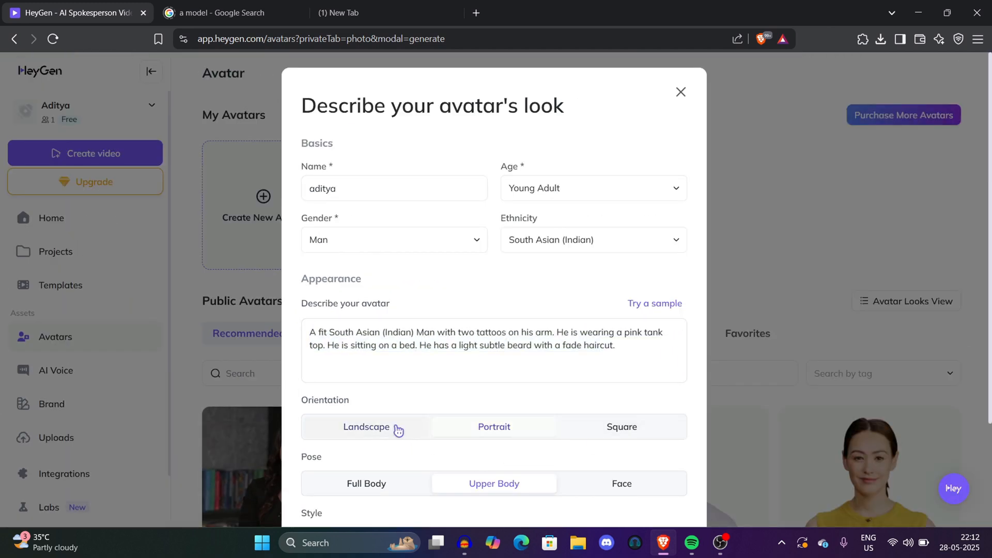
{"action": "left_click", "coordinate": [601, 432]}
{"action": "scroll", "coordinate": [631, 400], "scroll_direction": "down", "scroll_amount": 3}
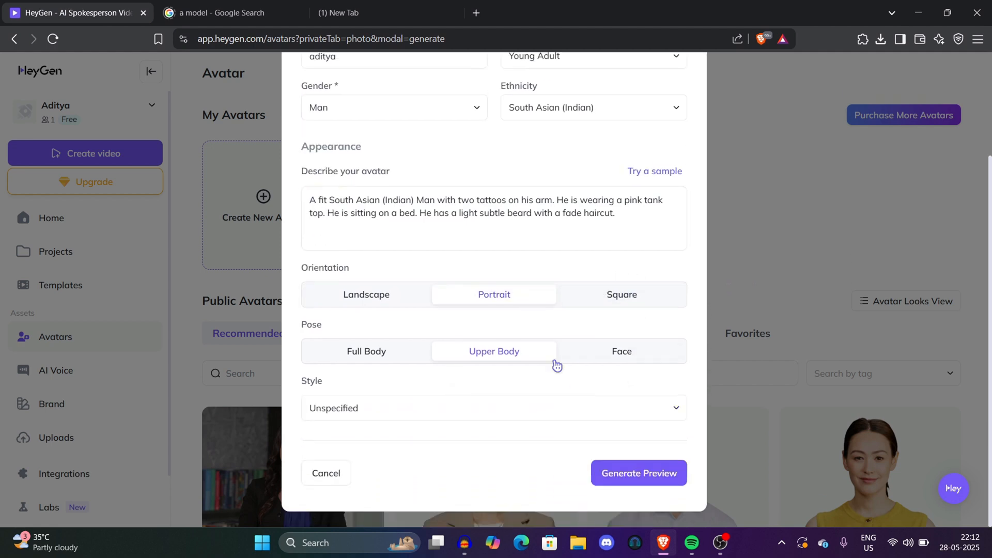
{"action": "left_click", "coordinate": [631, 362]}
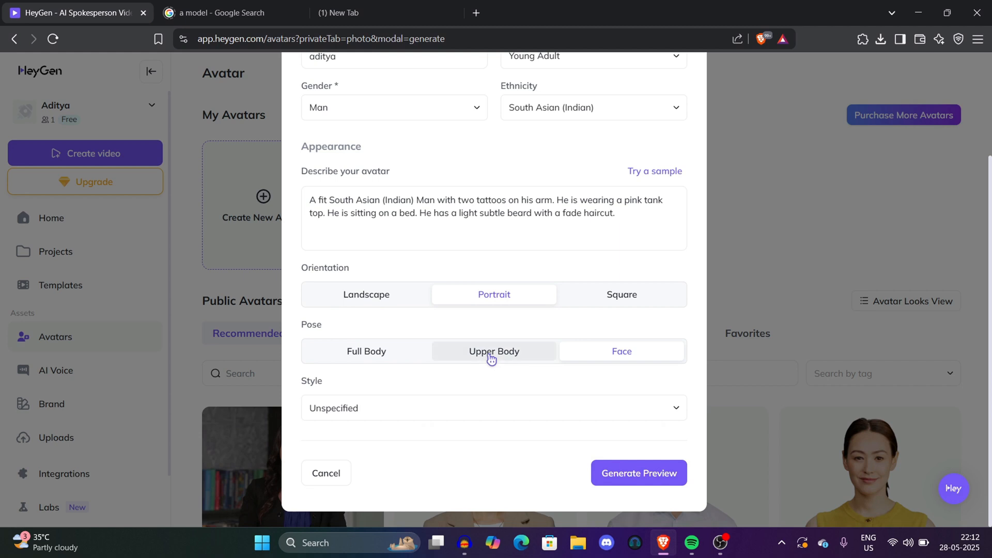
{"action": "left_click", "coordinate": [491, 358]}
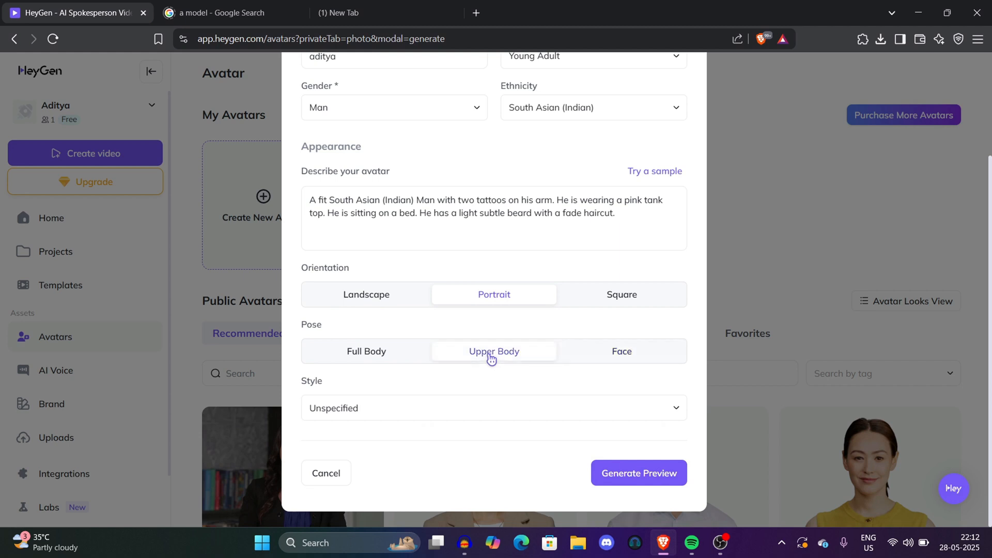
Step: Set the avatar's style to Realistic and generate the preview photos
{"action": "left_click", "coordinate": [376, 416]}
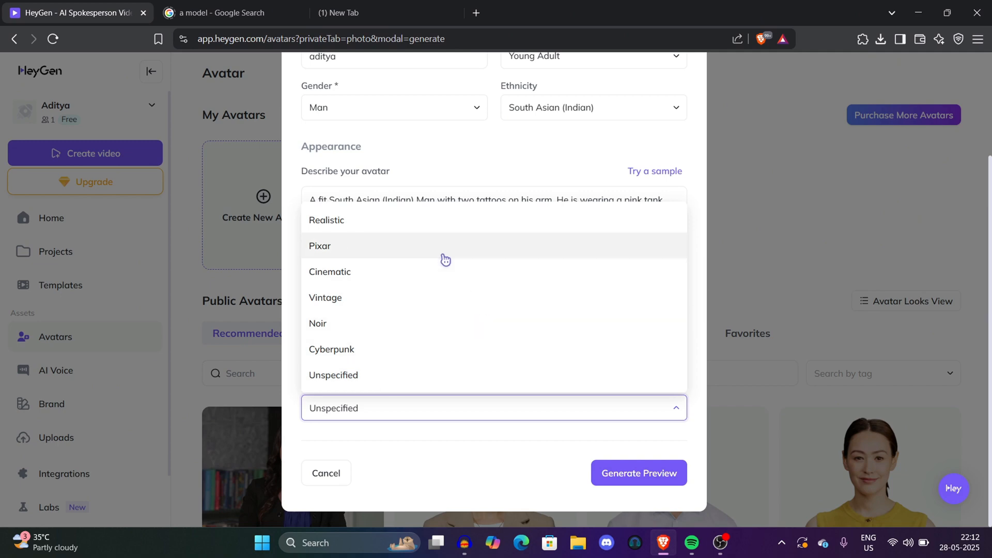
{"action": "left_click", "coordinate": [289, 211]}
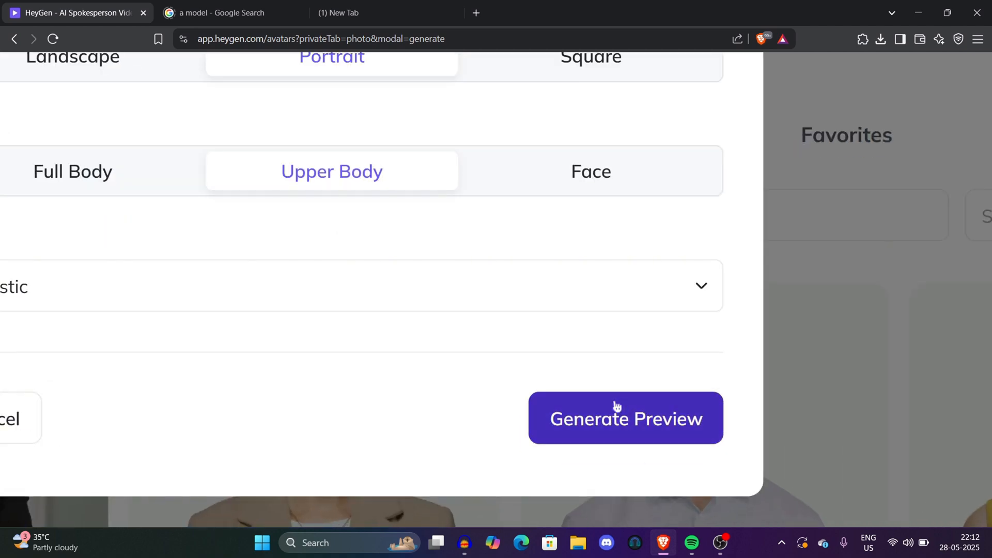
{"action": "left_click", "coordinate": [634, 468]}
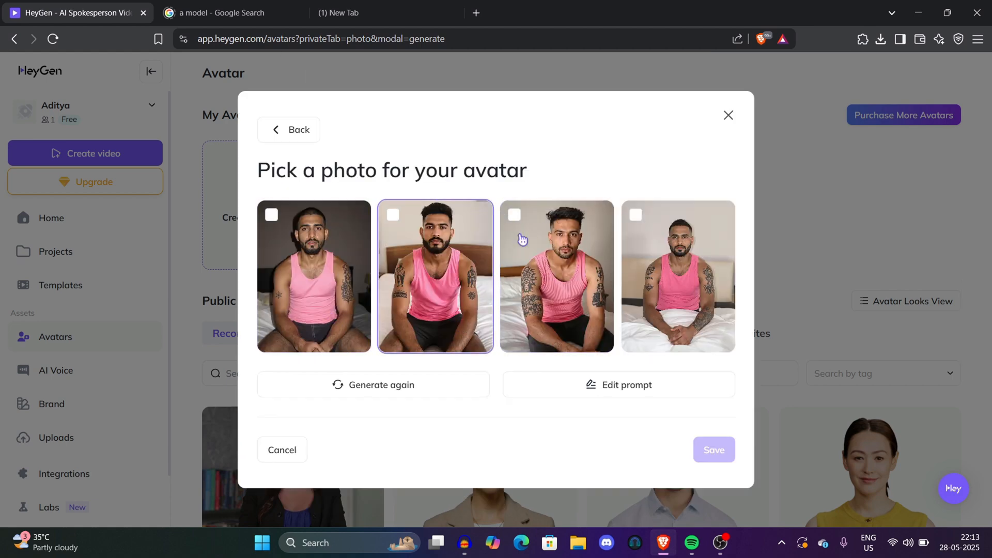
Step: Examine the generated avatar photos up close, comparing faces, tattoos, clothing and setting with the description
{"action": "scroll", "coordinate": [585, 259], "scroll_direction": "up", "scroll_amount": 3}
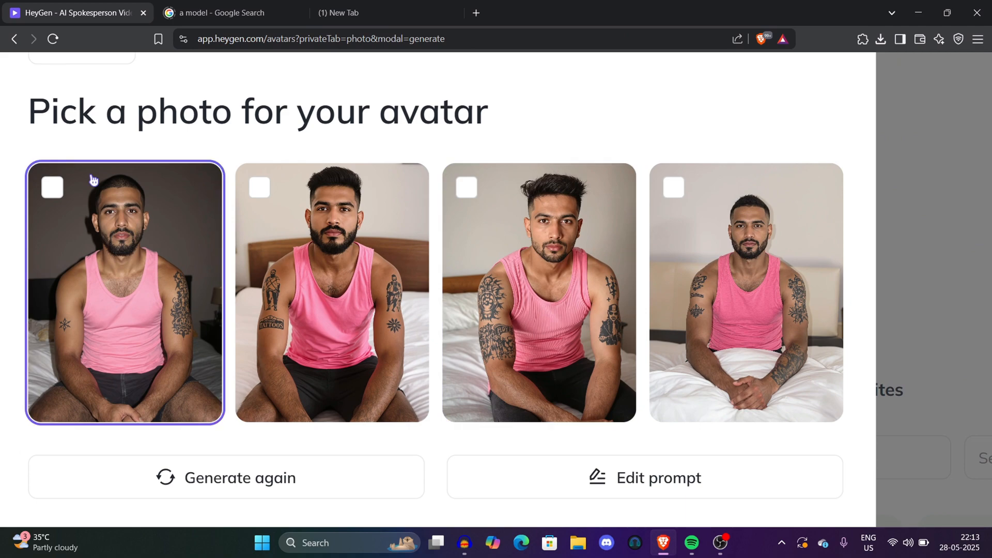
{"action": "scroll", "coordinate": [93, 180], "scroll_direction": "up", "scroll_amount": 3}
{"action": "scroll", "coordinate": [94, 179], "scroll_direction": "down", "scroll_amount": 3}
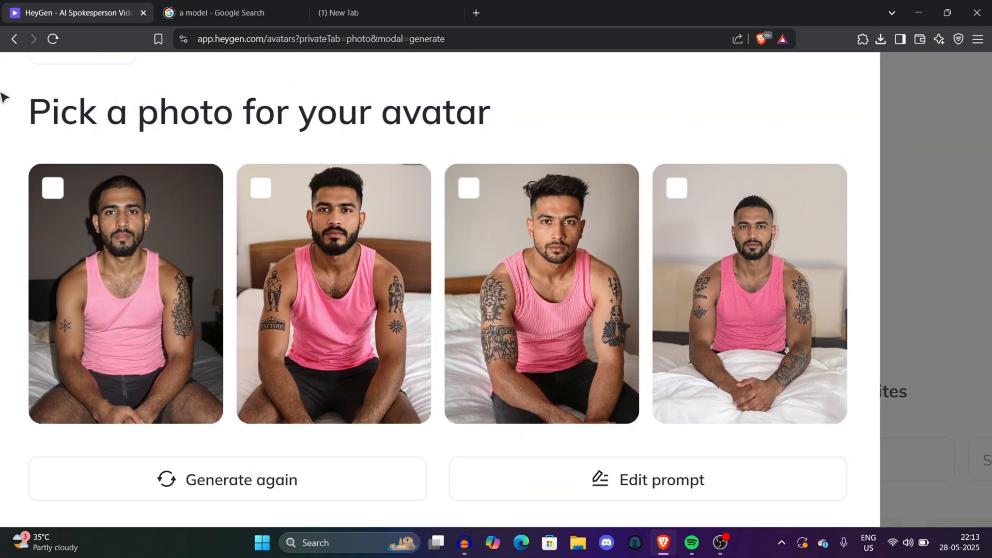
{"action": "scroll", "coordinate": [3, 96], "scroll_direction": "up", "scroll_amount": 3}
{"action": "scroll", "coordinate": [102, 212], "scroll_direction": "down", "scroll_amount": 3}
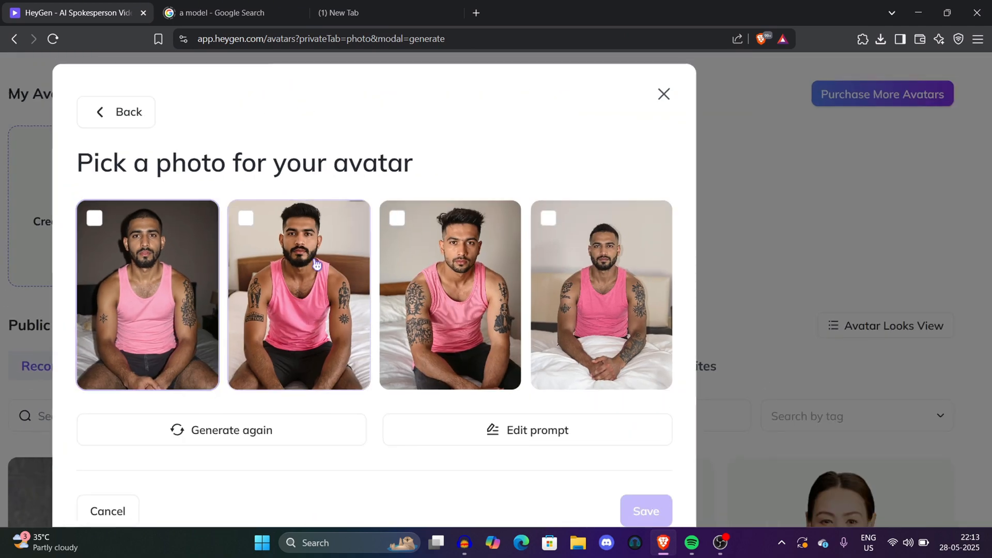
{"action": "scroll", "coordinate": [538, 239], "scroll_direction": "up", "scroll_amount": 3}
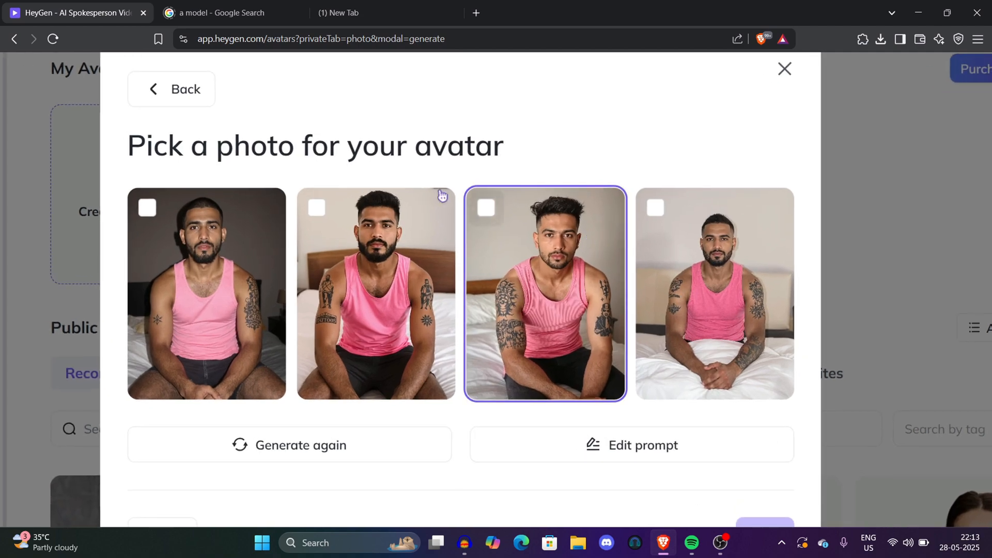
{"action": "scroll", "coordinate": [264, 257], "scroll_direction": "up", "scroll_amount": 2}
{"action": "scroll", "coordinate": [265, 257], "scroll_direction": "up", "scroll_amount": 1}
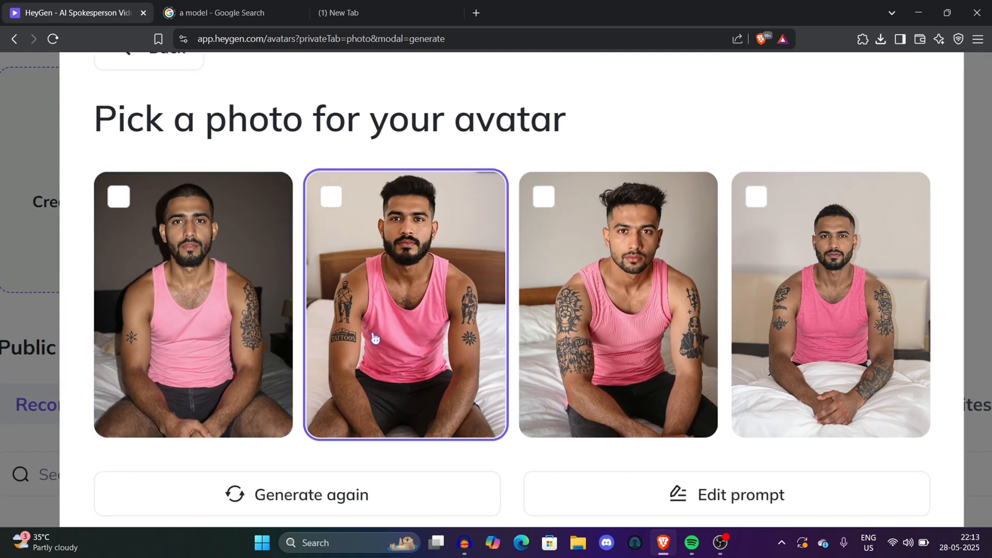
{"action": "scroll", "coordinate": [542, 370], "scroll_direction": "down", "scroll_amount": 2}
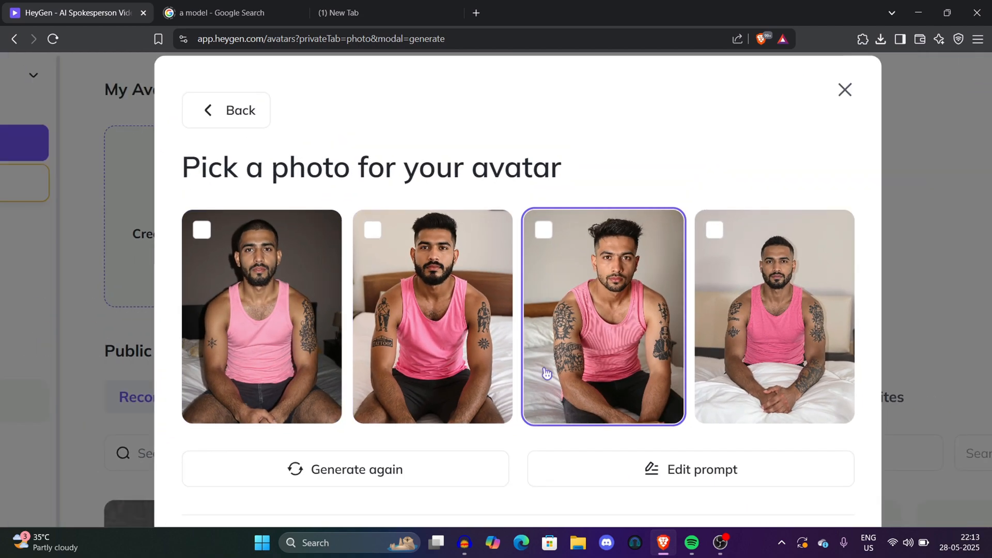
{"action": "scroll", "coordinate": [593, 354], "scroll_direction": "up", "scroll_amount": 6}
{"action": "scroll", "coordinate": [592, 354], "scroll_direction": "down", "scroll_amount": 5}
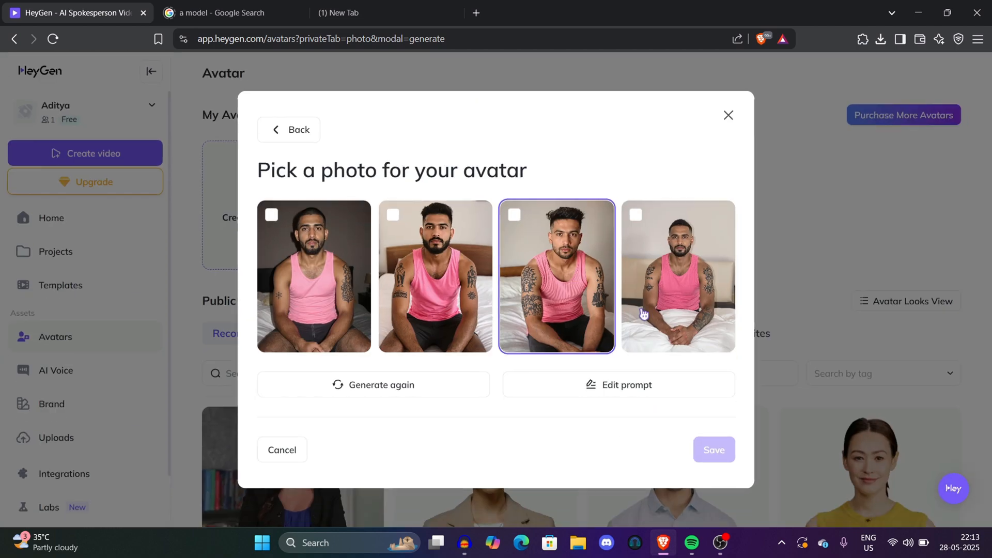
Step: Reopen the avatar prompt, review the sentences of its description, and close the form without saving an avatar
{"action": "left_click", "coordinate": [623, 387]}
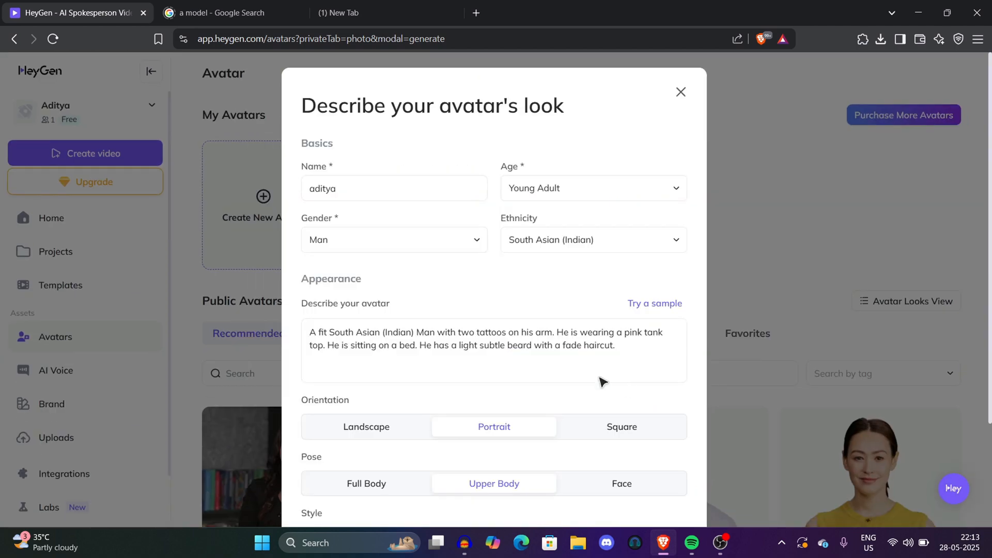
{"action": "scroll", "coordinate": [491, 350], "scroll_direction": "up", "scroll_amount": 4}
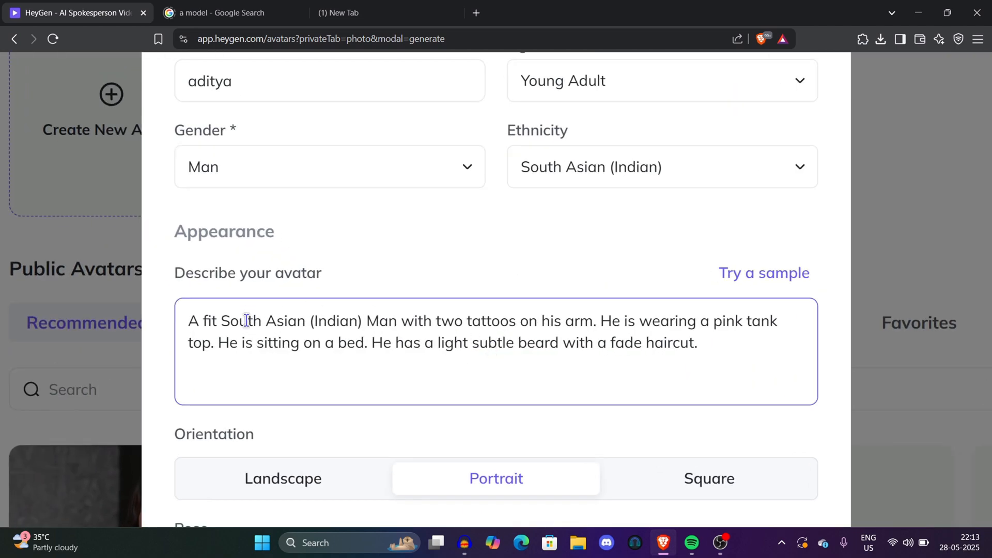
{"action": "left_click_drag", "start_coordinate": [189, 324], "coordinate": [603, 330]}
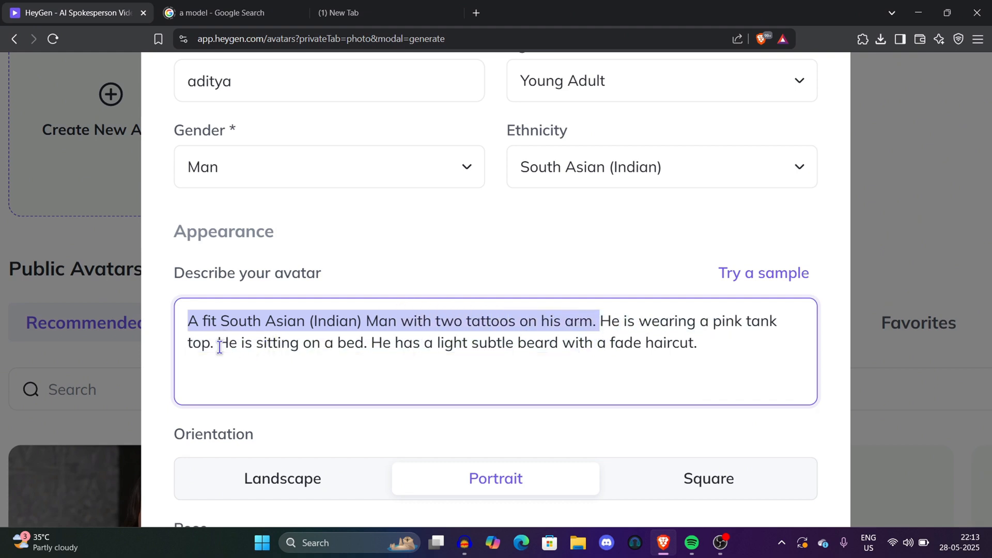
{"action": "left_click_drag", "start_coordinate": [220, 348], "coordinate": [703, 348]}
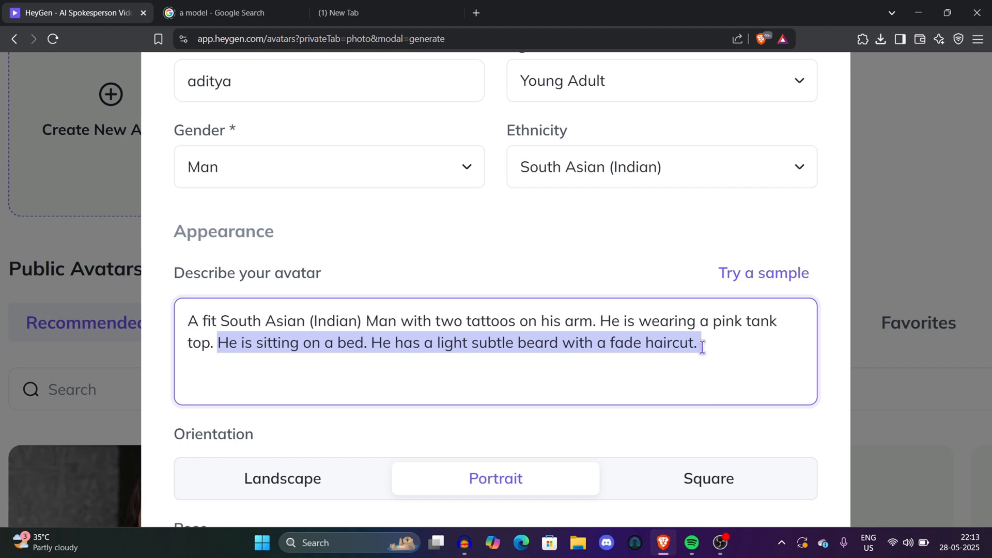
{"action": "key", "text": "ctrl+0"}
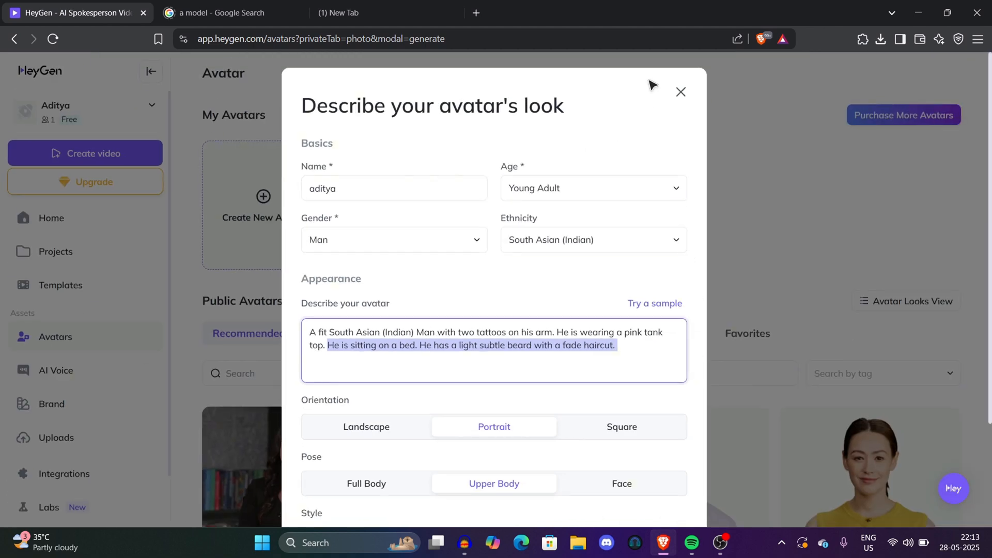
{"action": "left_click", "coordinate": [681, 95]}
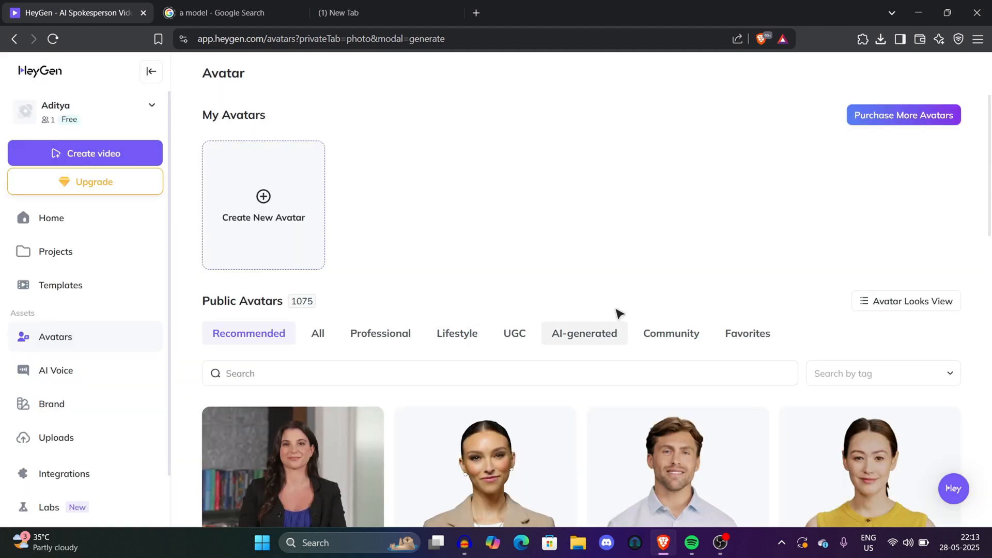
{"action": "scroll", "coordinate": [615, 312], "scroll_direction": "down", "scroll_amount": 15}
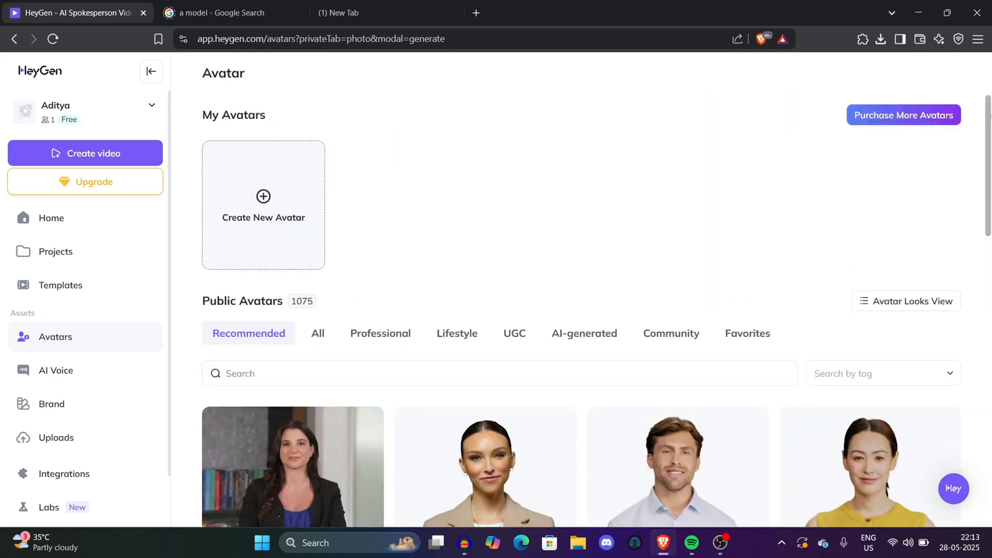
Step: Browse the recommended public avatars and start a new video with the Artur avatar seated at an office desk
{"action": "scroll", "coordinate": [582, 310], "scroll_direction": "down", "scroll_amount": 8}
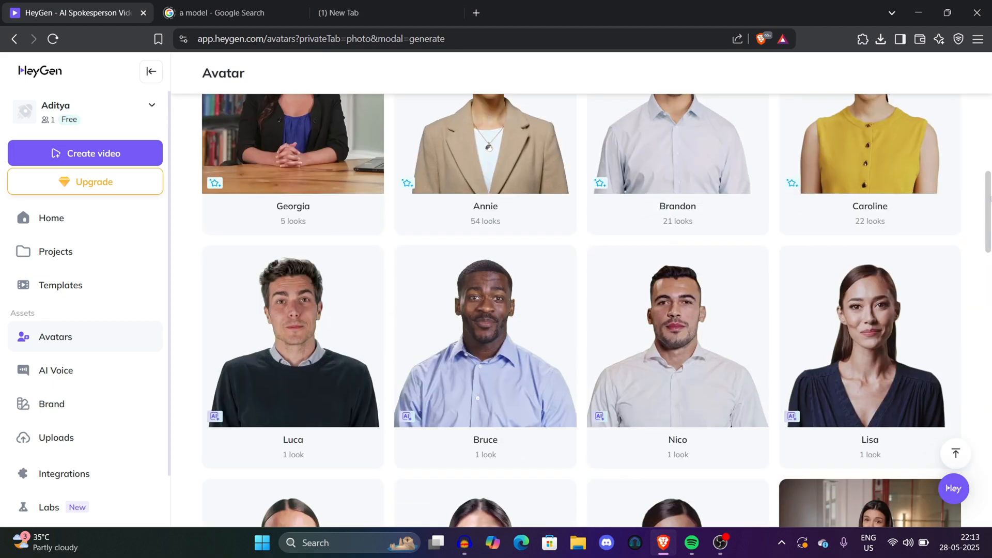
{"action": "scroll", "coordinate": [581, 310], "scroll_direction": "down", "scroll_amount": 5}
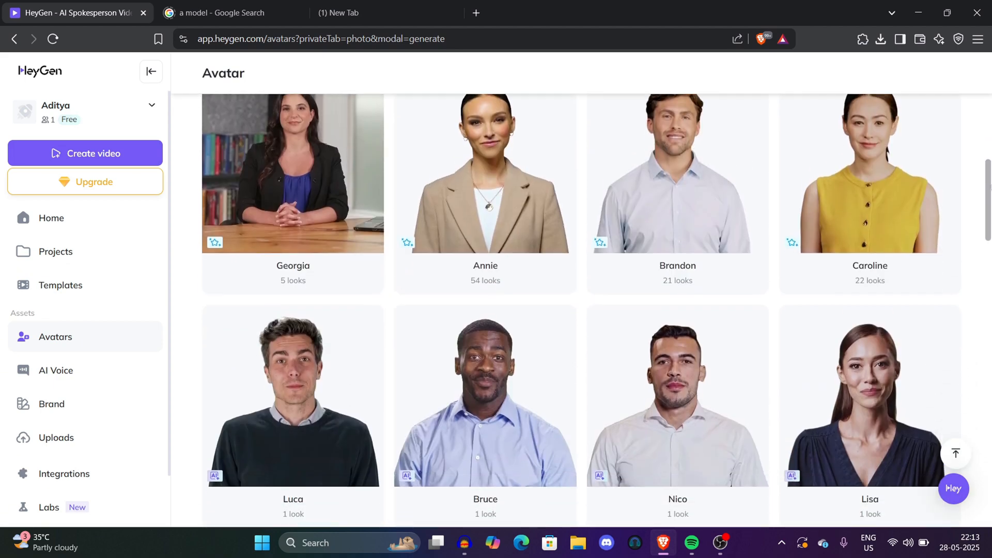
{"action": "scroll", "coordinate": [635, 166], "scroll_direction": "up", "scroll_amount": 1}
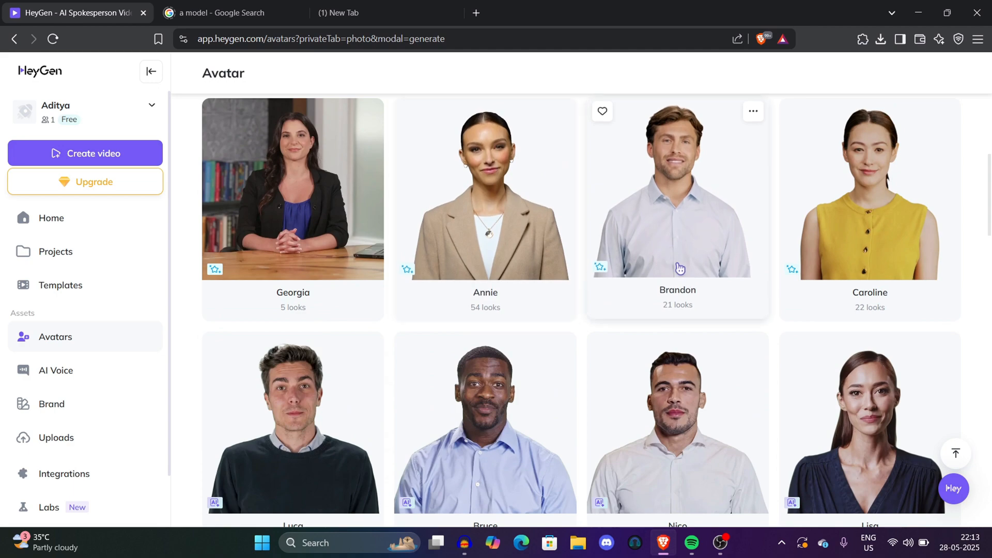
{"action": "scroll", "coordinate": [987, 217], "scroll_direction": "down", "scroll_amount": 1}
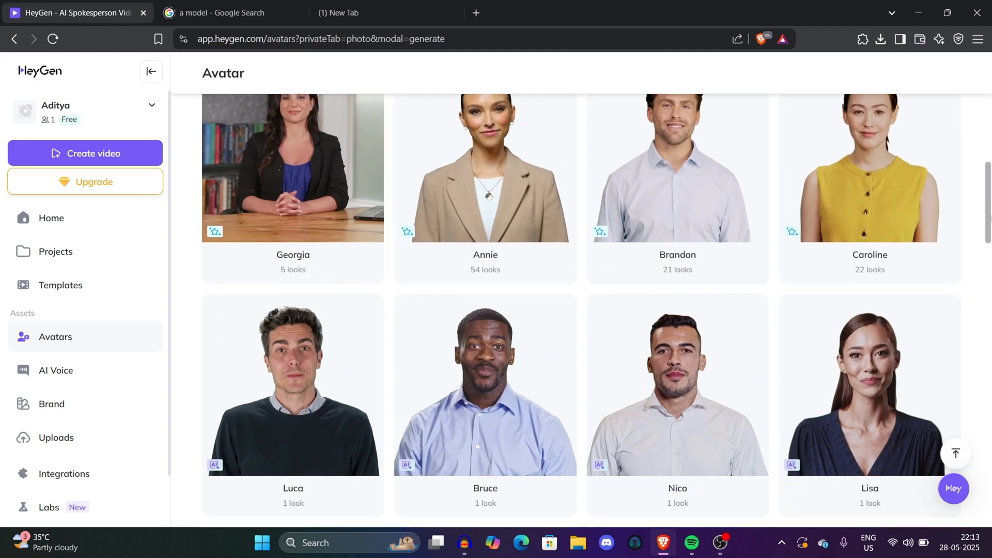
{"action": "left_click_drag", "start_coordinate": [991, 217], "coordinate": [991, 329]}
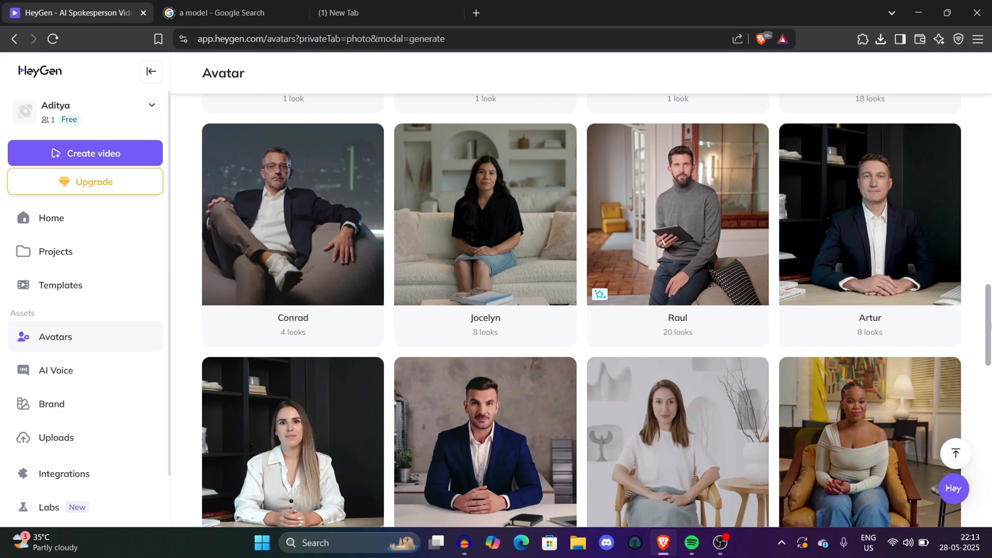
{"action": "mouse_move", "coordinate": [991, 326]}
{"action": "left_mouse_down"}
{"action": "mouse_move", "coordinate": [991, 364]}
{"action": "mouse_move", "coordinate": [991, 316]}
{"action": "left_mouse_up"}
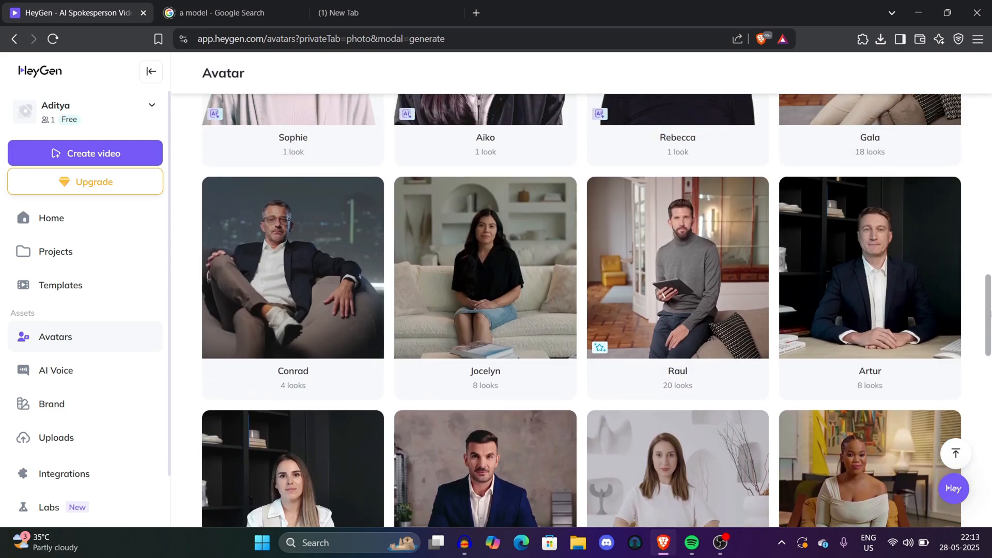
{"action": "scroll", "coordinate": [990, 313], "scroll_direction": "up", "scroll_amount": 5, "text": "ctrl"}
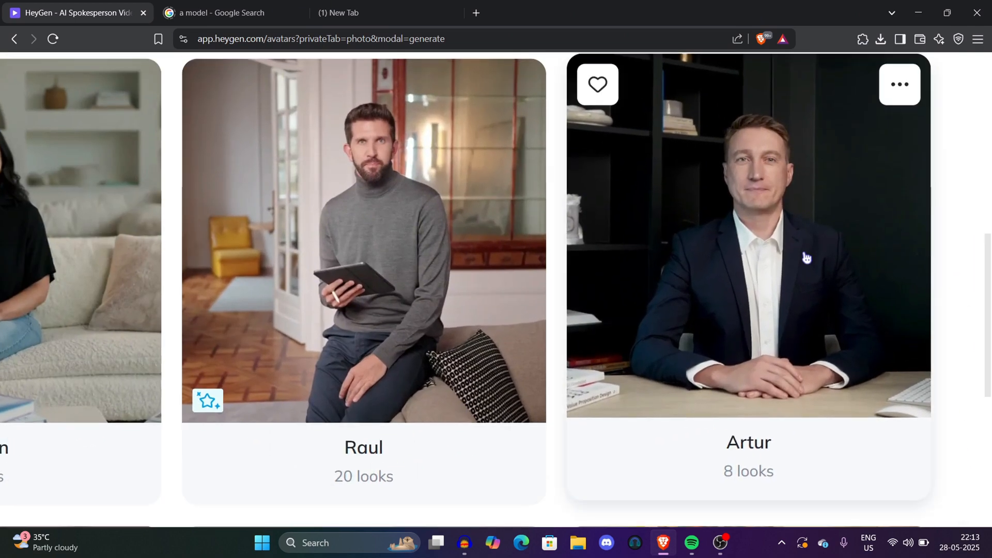
{"action": "scroll", "coordinate": [806, 257], "scroll_direction": "down", "scroll_amount": 5, "text": "ctrl"}
{"action": "left_click", "coordinate": [803, 256]}
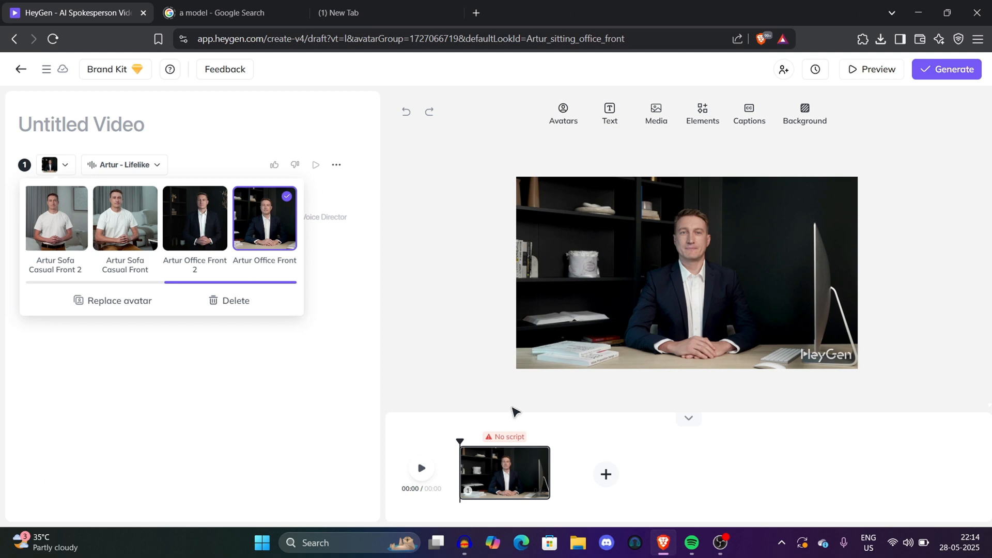
Step: Examine the new video's editor up close, including Artur's available looks and the avatar preview
{"action": "scroll", "coordinate": [4, 108], "scroll_direction": "up", "scroll_amount": 5}
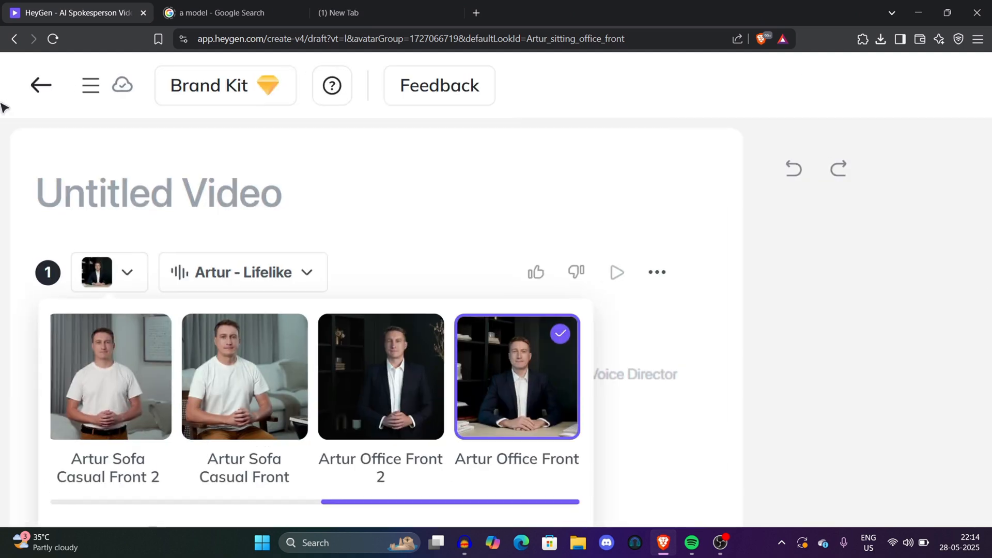
{"action": "scroll", "coordinate": [10, 310], "scroll_direction": "down", "scroll_amount": 5}
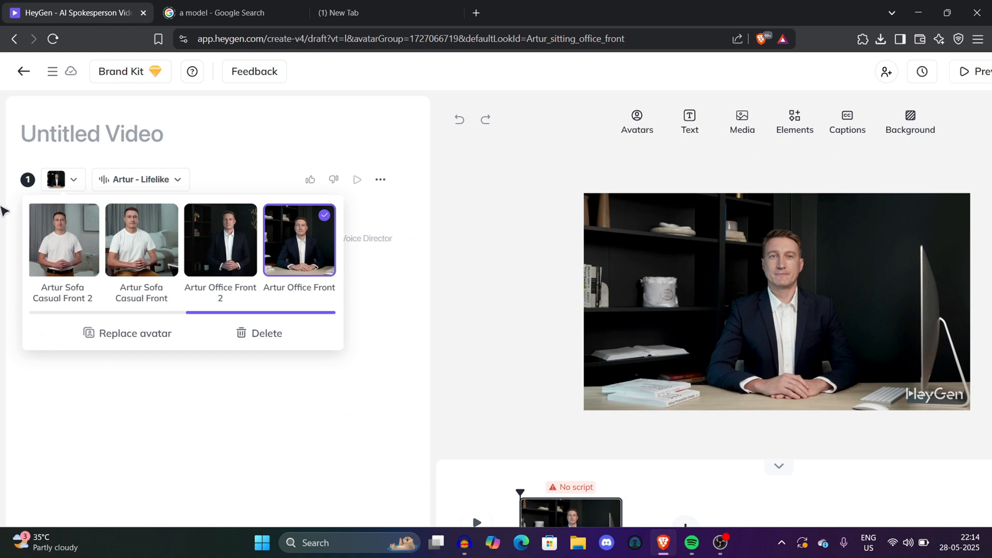
{"action": "scroll", "coordinate": [5, 211], "scroll_direction": "up", "scroll_amount": 5}
{"action": "scroll", "coordinate": [50, 91], "scroll_direction": "down", "scroll_amount": 5}
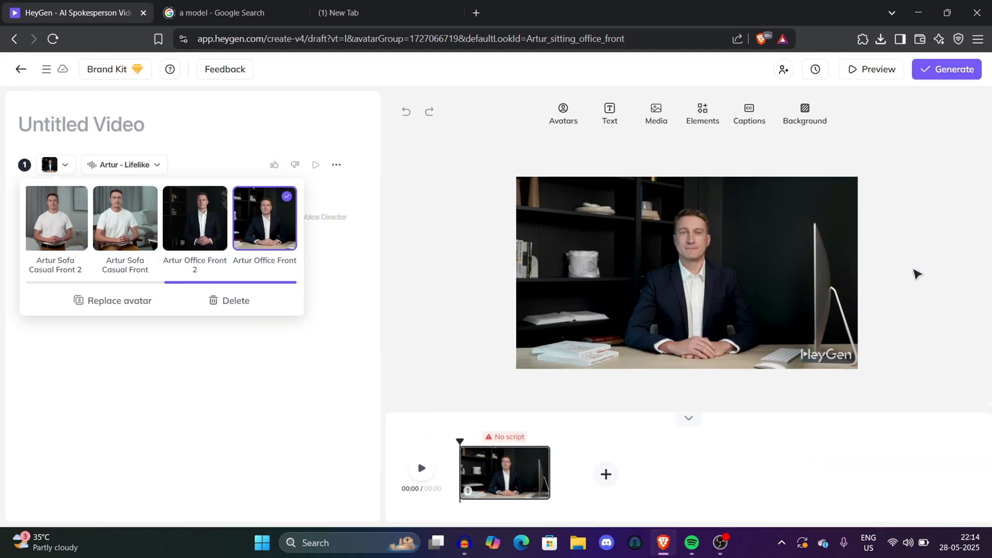
{"action": "scroll", "coordinate": [914, 274], "scroll_direction": "up", "scroll_amount": 2}
{"action": "scroll", "coordinate": [798, 253], "scroll_direction": "down", "scroll_amount": 3}
{"action": "scroll", "coordinate": [799, 254], "scroll_direction": "down", "scroll_amount": 1}
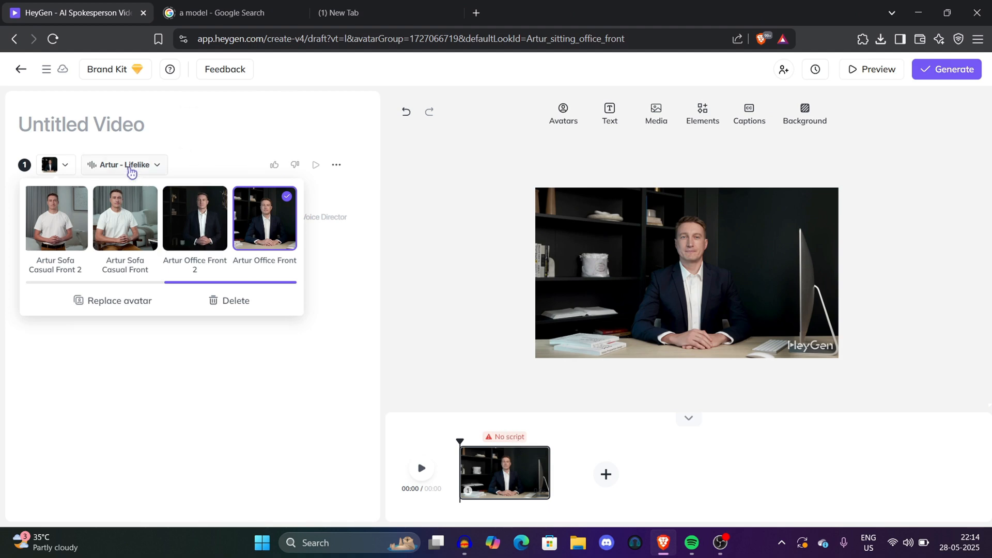
Step: Review the Artur - Lifelike voice options and the available voice engines, leaving the voice settings as they are
{"action": "left_click", "coordinate": [131, 171]}
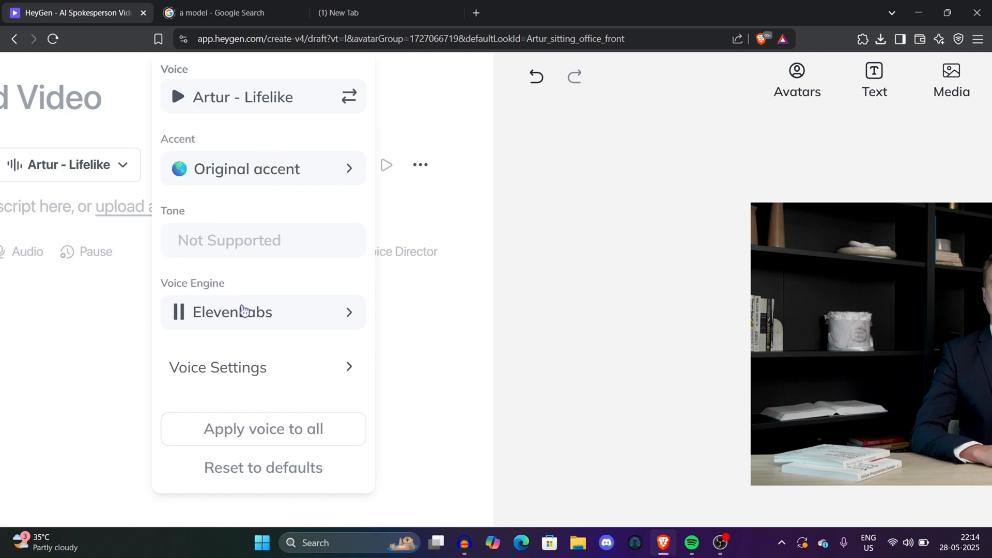
{"action": "left_click", "coordinate": [243, 310]}
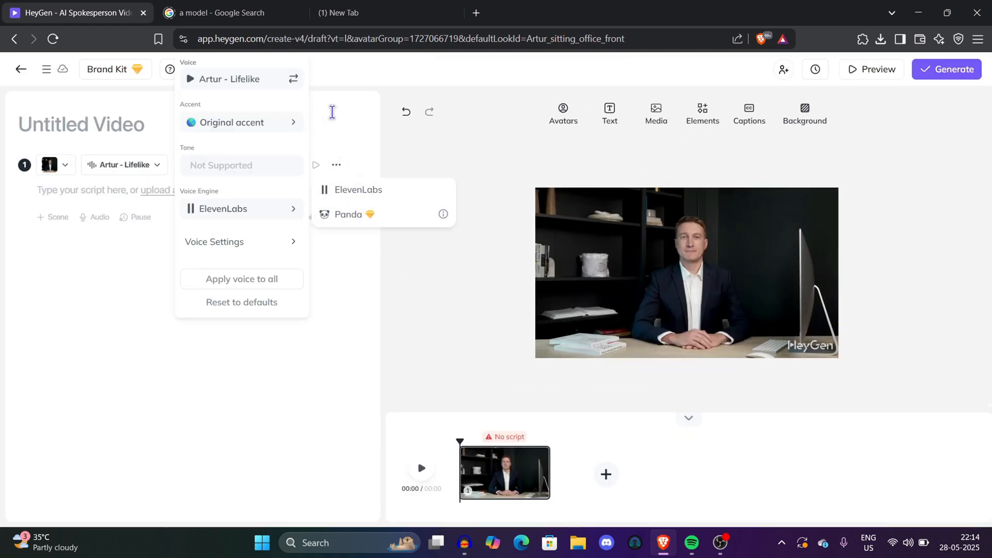
{"action": "left_click", "coordinate": [332, 112]}
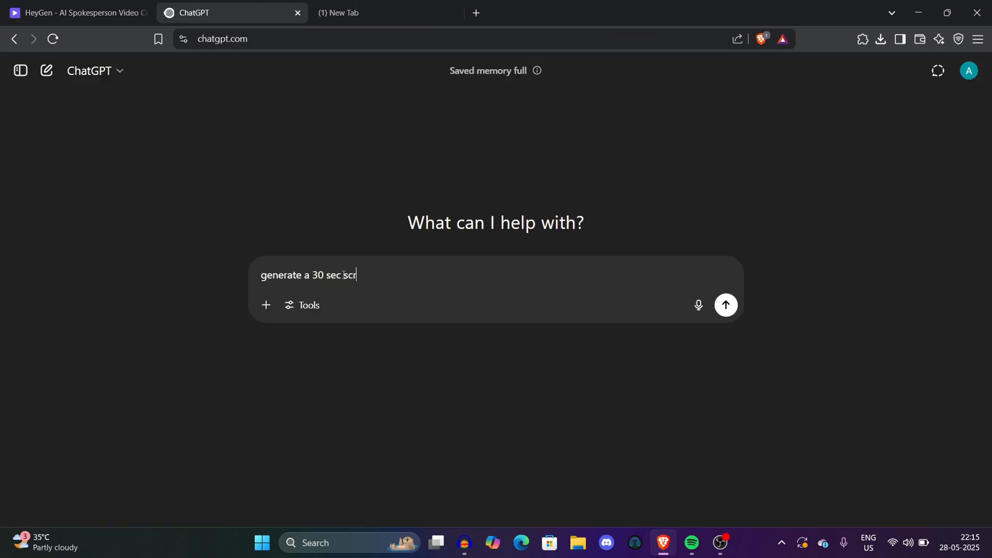
Step: Switch to ChatGPT, ask it to "generate a 30 sec script", and answer its topic question with "ai avtar"
{"action": "key", "text": "Return"}
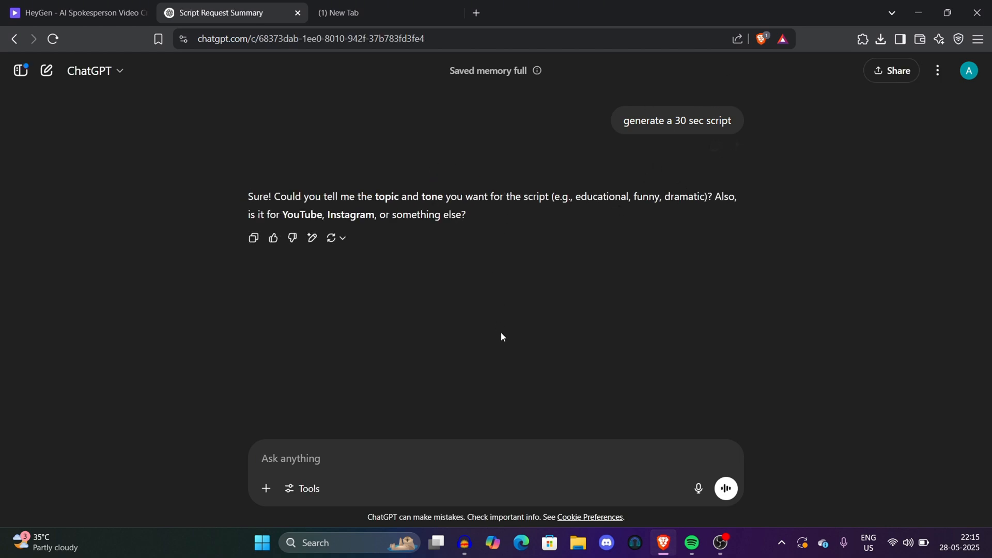
{"action": "type", "text": "ai avtar"}
{"action": "key", "text": "Return"}
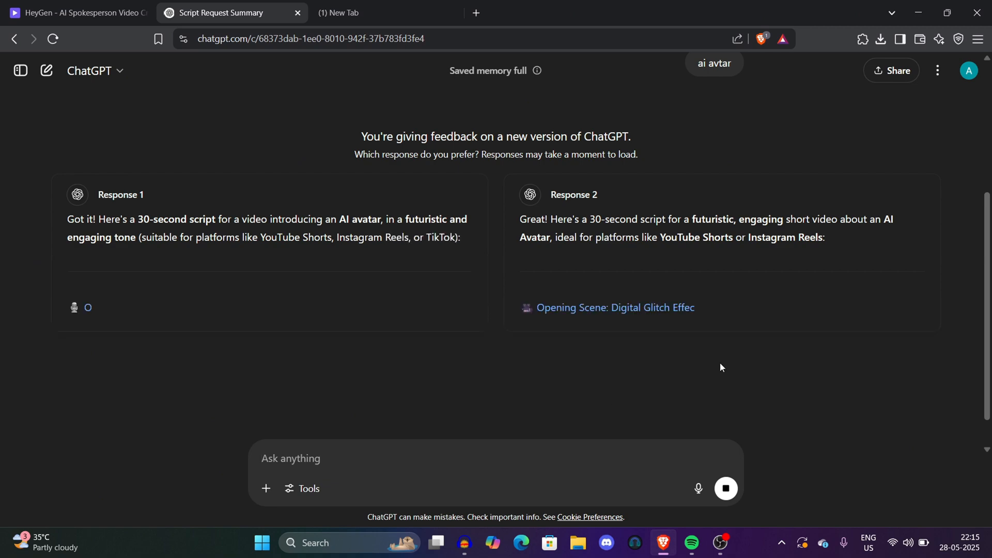
Step: Copy the generated narration from "I’m your AI avatar" to "I never ghost you." and paste it as the script in HeyGen
{"action": "scroll", "coordinate": [265, 332], "scroll_direction": "down", "scroll_amount": 3}
{"action": "triple_click", "coordinate": [266, 332]}
{"action": "left_click", "coordinate": [57, 4]}
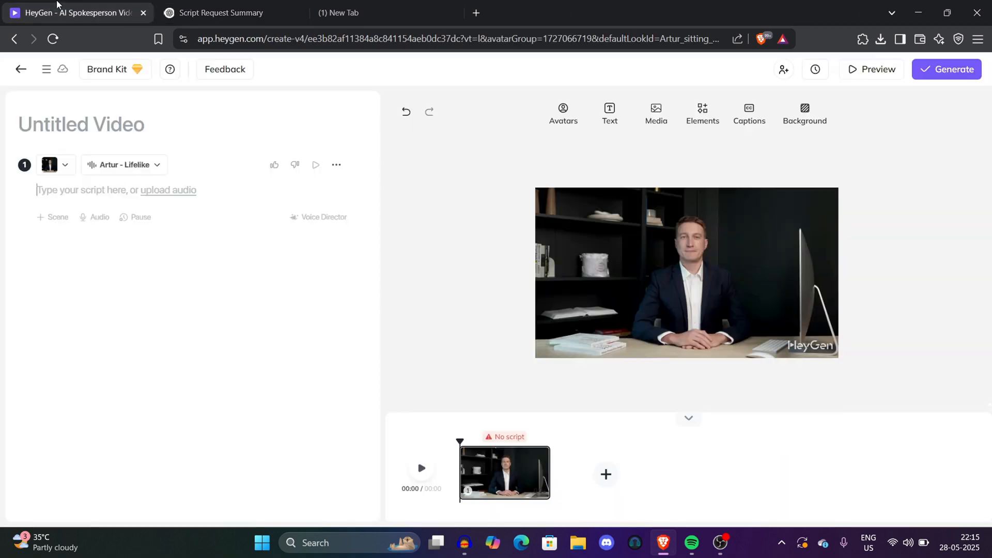
{"action": "scroll", "coordinate": [44, 192], "scroll_direction": "up", "scroll_amount": 5}
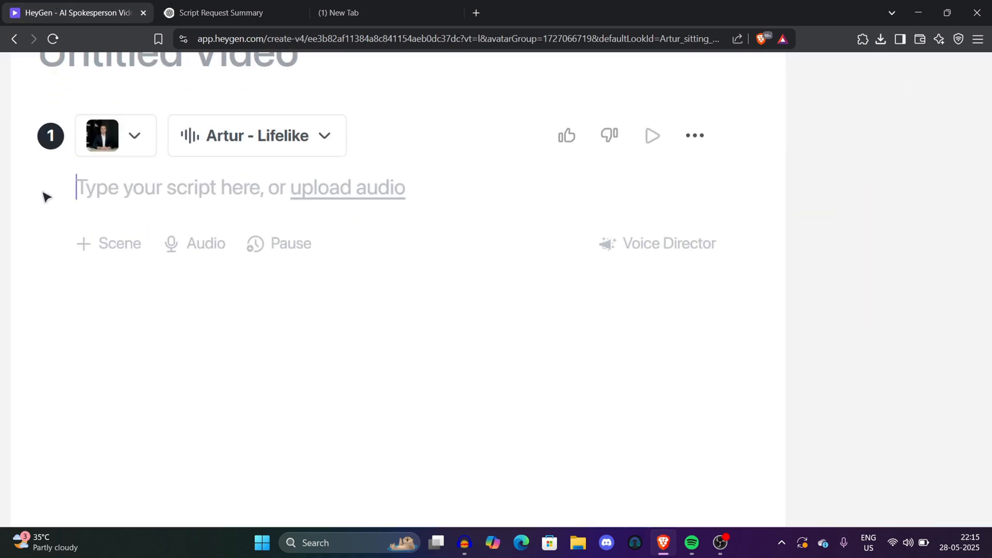
{"action": "type", "text": "I’m your AI avatar – built to talk, think, and even feel… well, kinda. From answering questions to editing videos, I never sleep, and I never ghost you."}
{"action": "scroll", "coordinate": [45, 196], "scroll_direction": "down", "scroll_amount": 5}
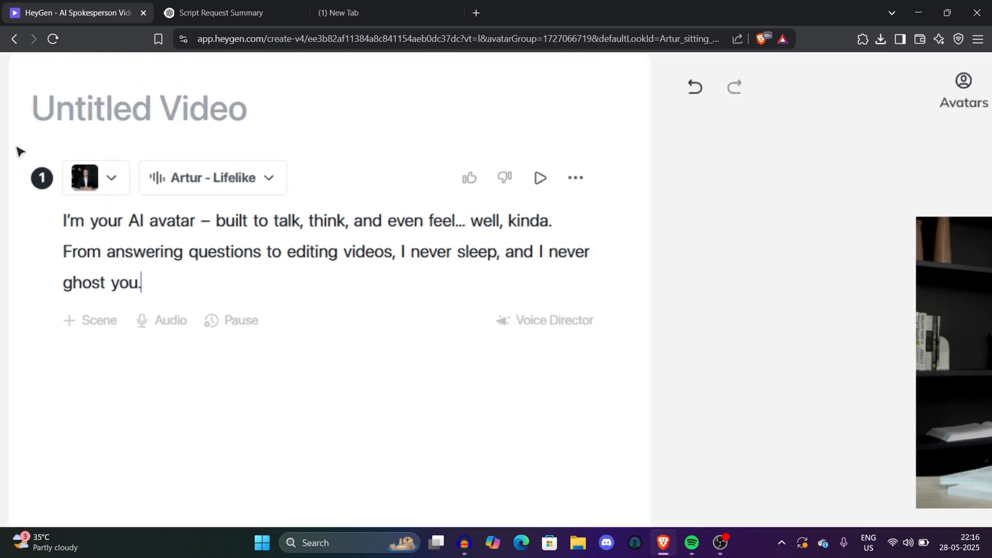
Step: Look through all of Artur's available looks, including the side and sofa poses, and keep Artur Office Front
{"action": "left_click", "coordinate": [105, 185]}
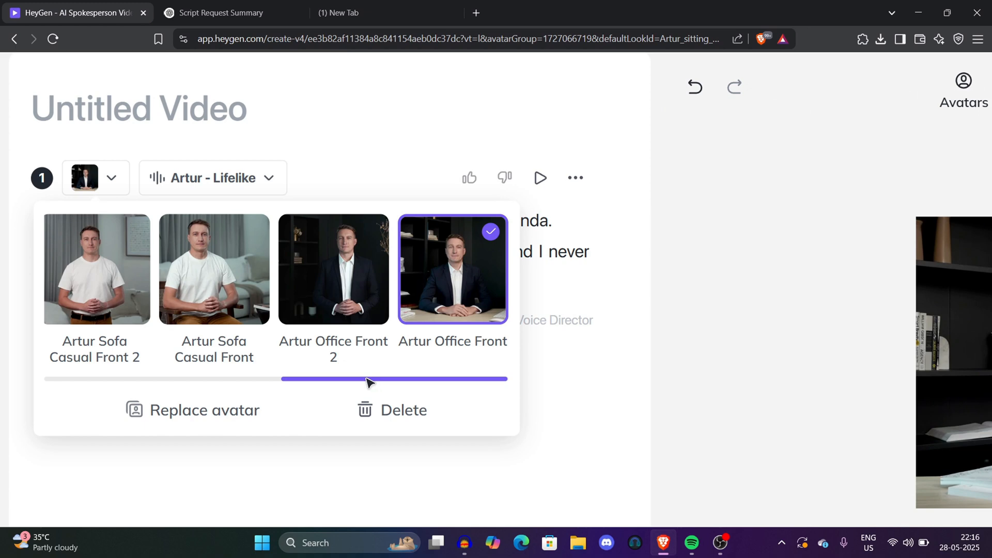
{"action": "left_click_drag", "start_coordinate": [367, 382], "coordinate": [82, 383]}
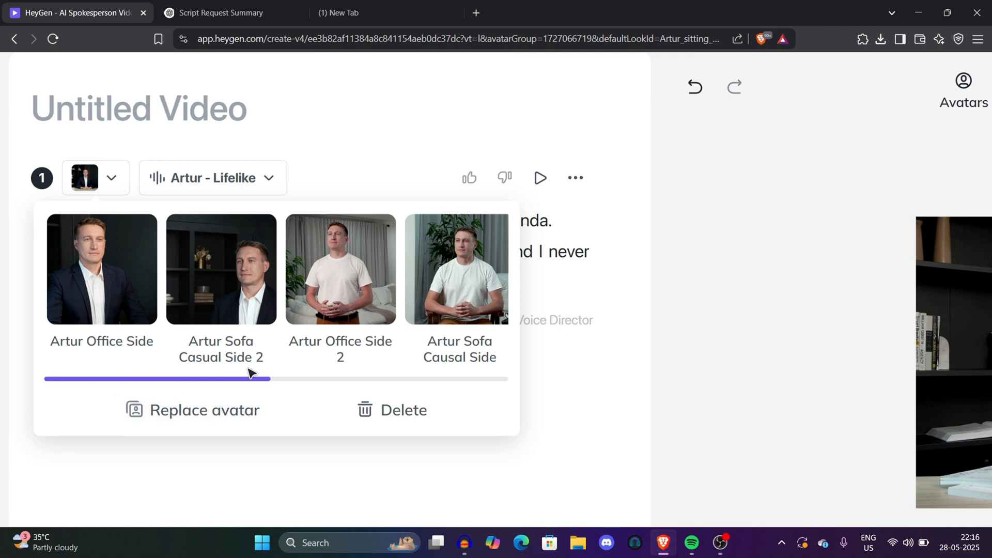
{"action": "left_click_drag", "start_coordinate": [249, 382], "coordinate": [310, 385]}
{"action": "left_click_drag", "start_coordinate": [243, 383], "coordinate": [486, 378]}
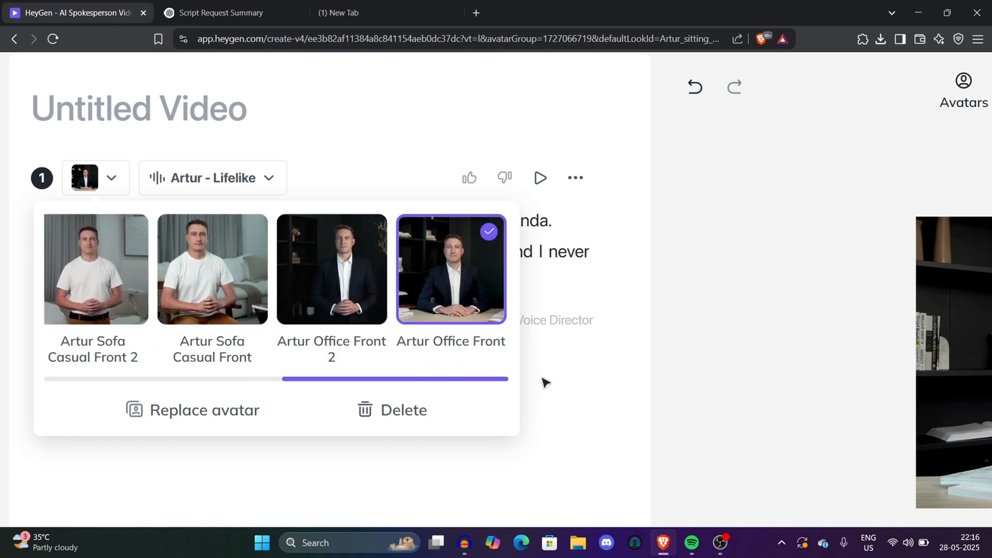
{"action": "key", "text": "ctrl+minus"}
{"action": "key", "text": "ctrl+minus"}
{"action": "key", "text": "ctrl+minus"}
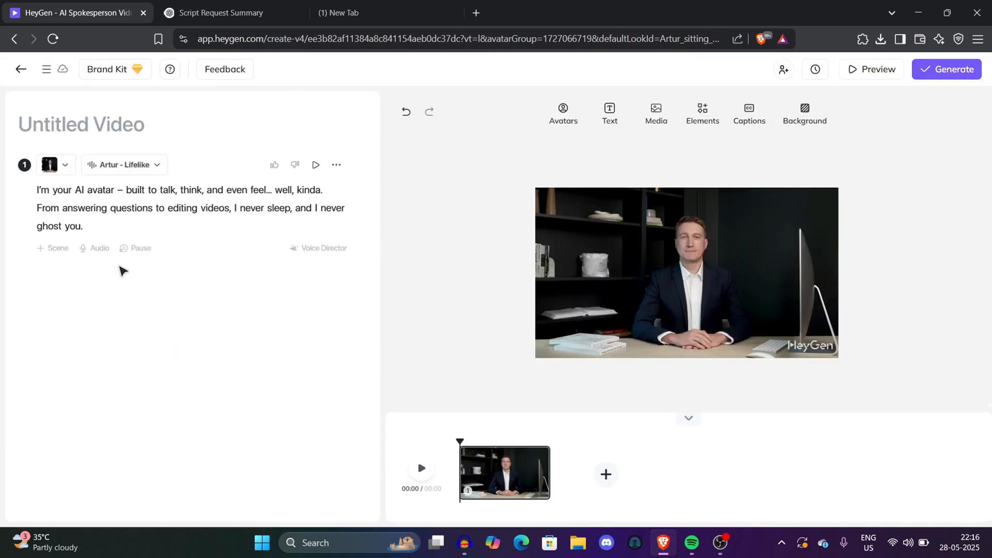
Step: Check the script text, play part of the scene's preview, and return the playhead to the start
{"action": "key", "text": "ctrl+plus"}
{"action": "key", "text": "ctrl+plus"}
{"action": "key", "text": "ctrl+plus"}
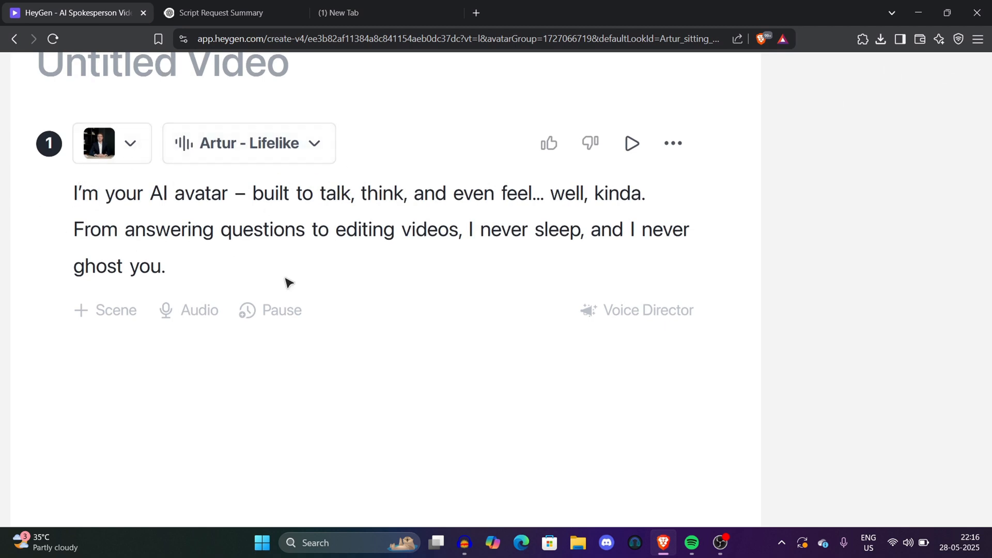
{"action": "key", "text": "ctrl+minus"}
{"action": "key", "text": "ctrl+minus"}
{"action": "key", "text": "ctrl+minus"}
{"action": "left_click", "coordinate": [420, 469]}
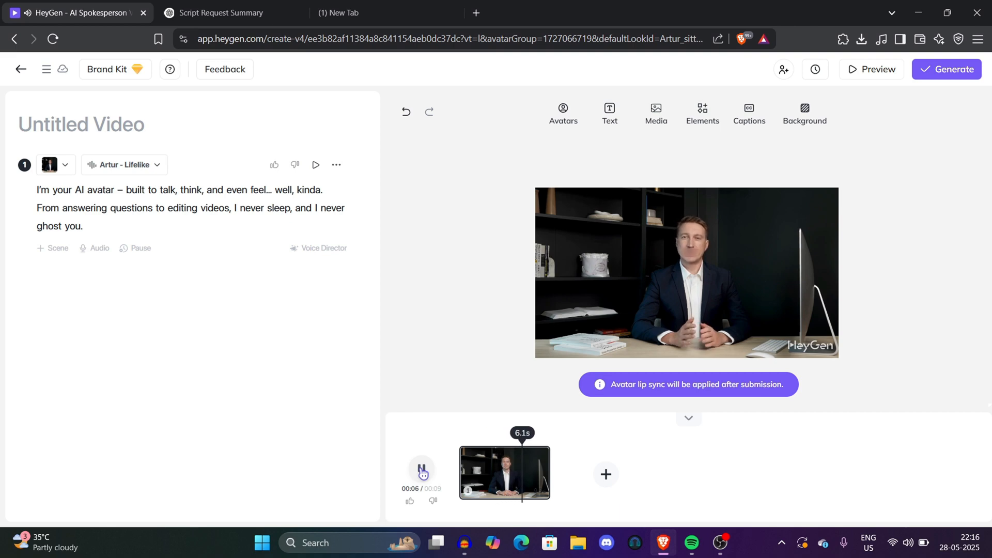
{"action": "left_click", "coordinate": [422, 470]}
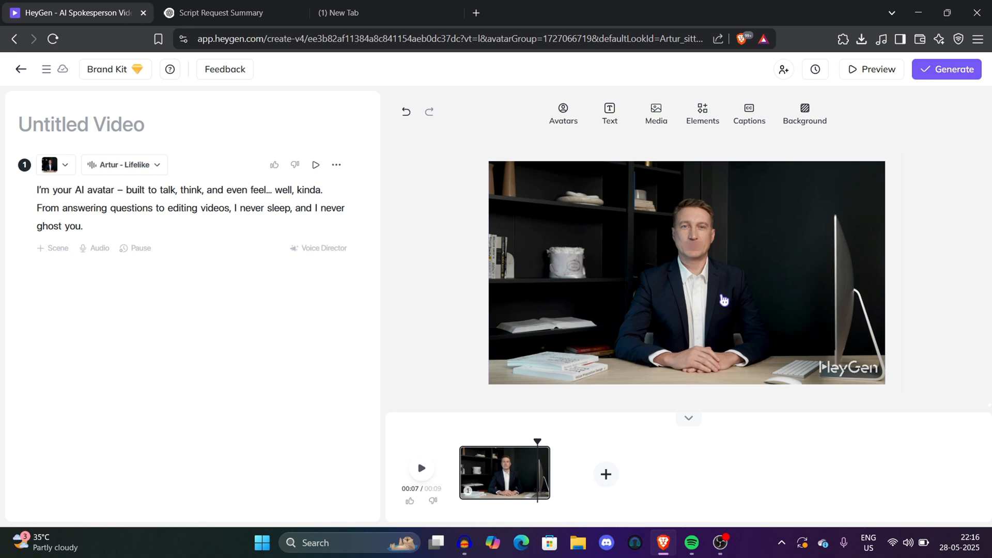
{"action": "left_click_drag", "start_coordinate": [536, 437], "coordinate": [460, 439]}
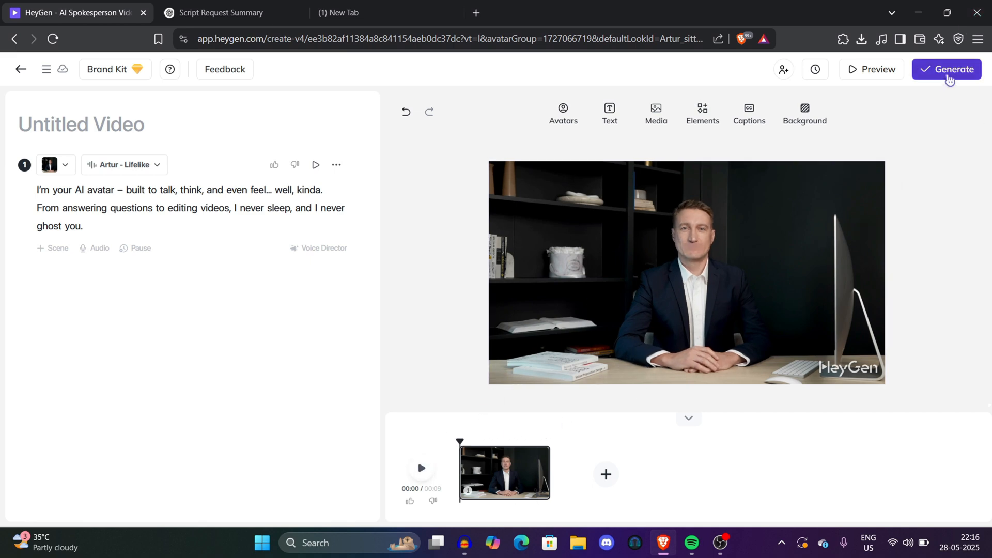
Step: Open the video generation settings and keep My Videos as the destination folder
{"action": "scroll", "coordinate": [950, 77], "scroll_direction": "up", "scroll_amount": 5}
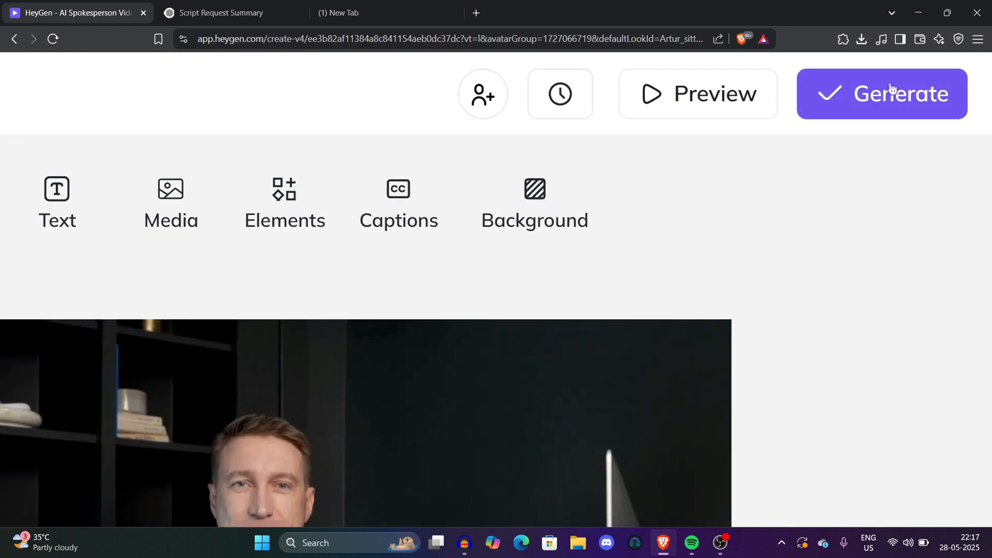
{"action": "scroll", "coordinate": [896, 108], "scroll_direction": "down", "scroll_amount": 5}
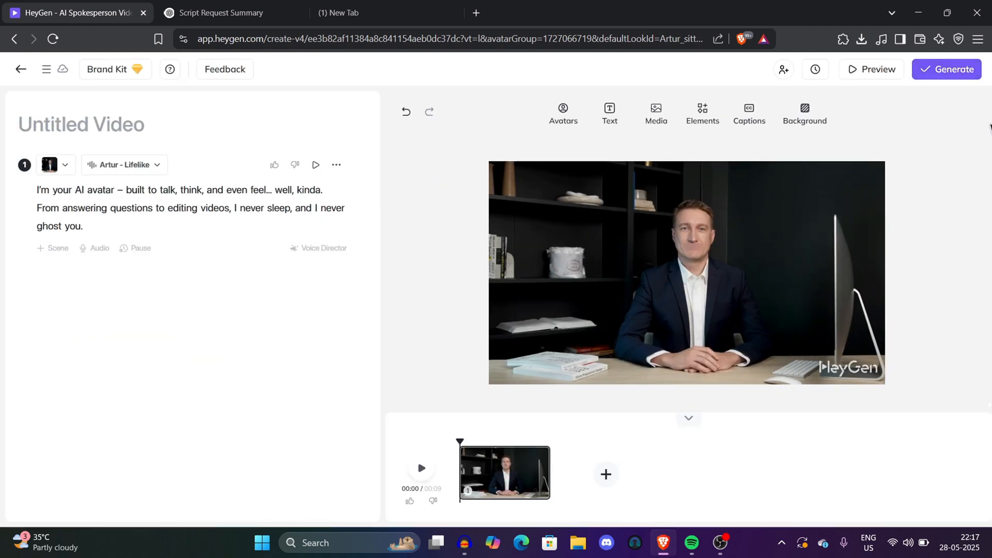
{"action": "scroll", "coordinate": [990, 127], "scroll_direction": "up", "scroll_amount": 4}
{"action": "scroll", "coordinate": [990, 127], "scroll_direction": "down", "scroll_amount": 4}
{"action": "scroll", "coordinate": [899, 101], "scroll_direction": "up", "scroll_amount": 4}
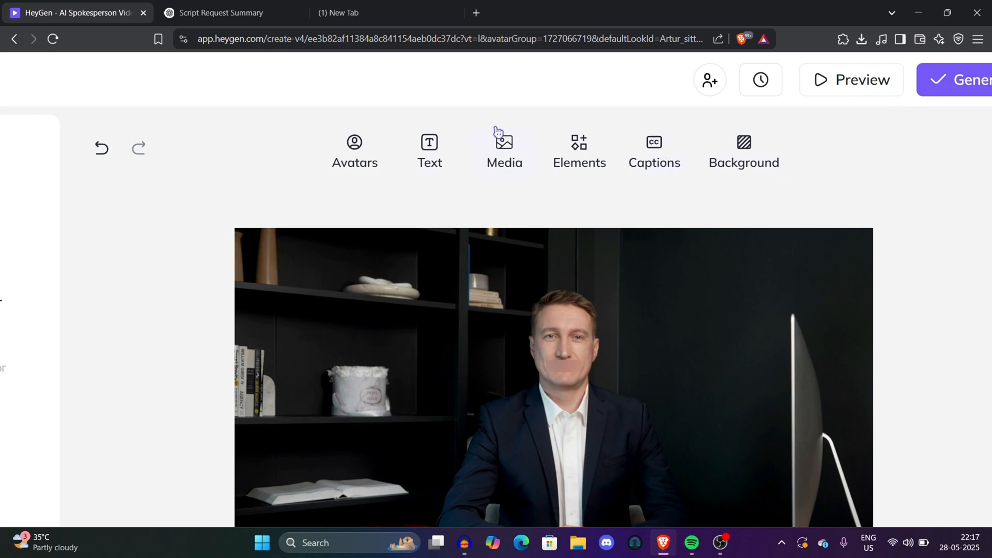
{"action": "scroll", "coordinate": [559, 185], "scroll_direction": "down", "scroll_amount": 4}
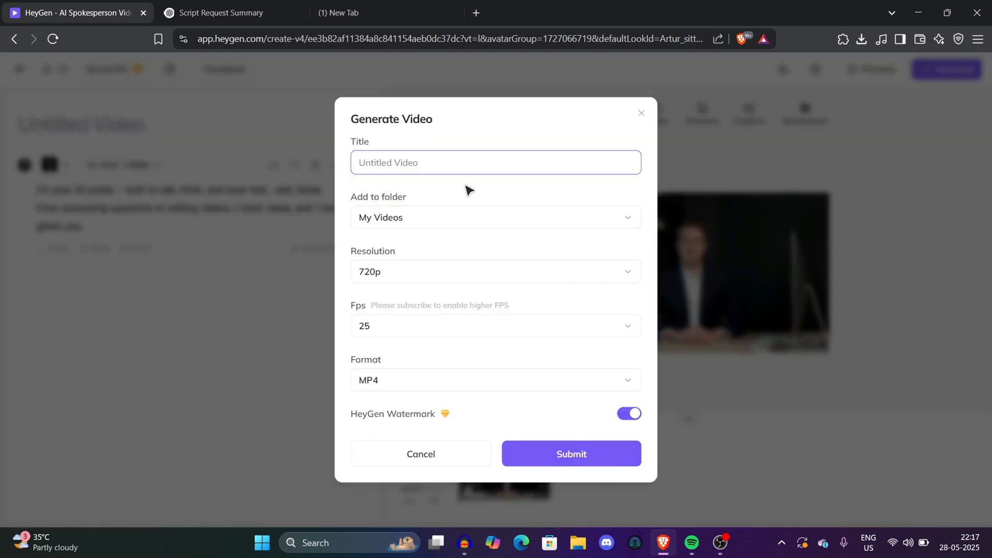
{"action": "left_click", "coordinate": [443, 223]}
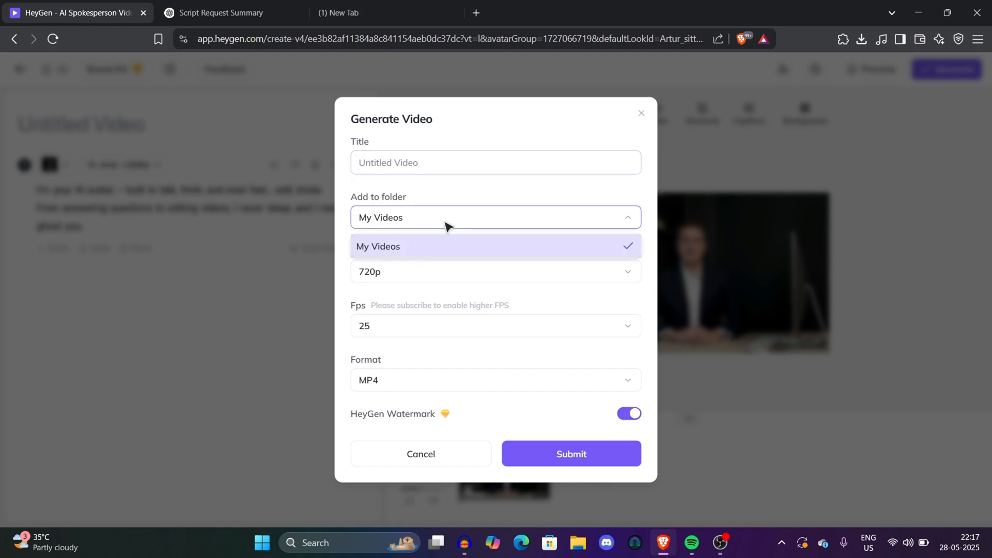
{"action": "left_click", "coordinate": [429, 256]}
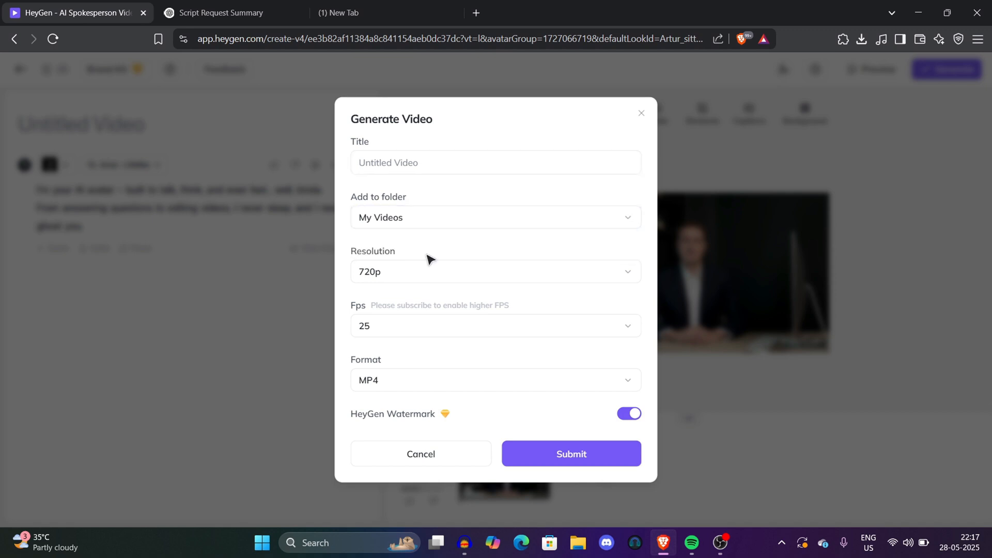
Step: Title the video "examp;e" in the generation settings
{"action": "left_click", "coordinate": [399, 337]}
{"action": "left_click", "coordinate": [356, 312]}
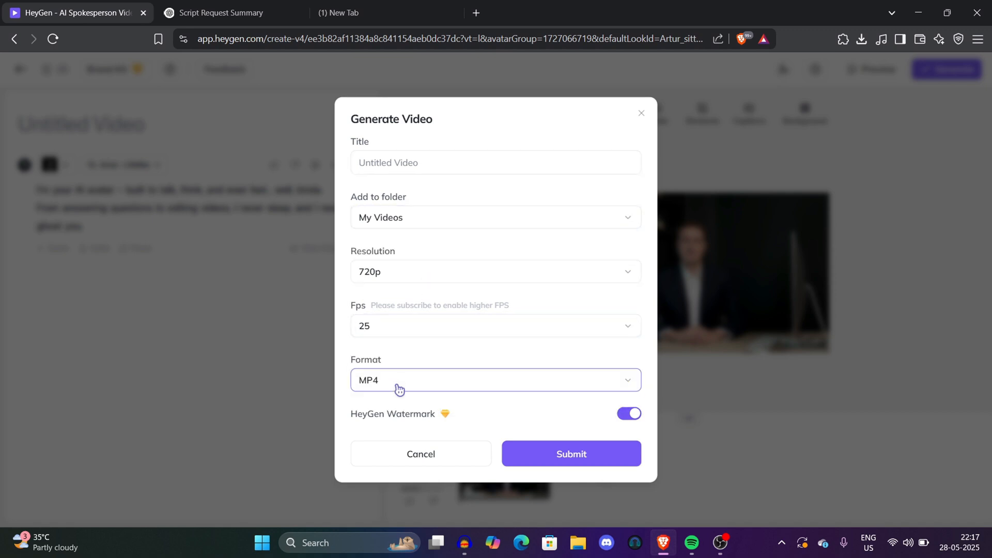
{"action": "left_click", "coordinate": [435, 173]}
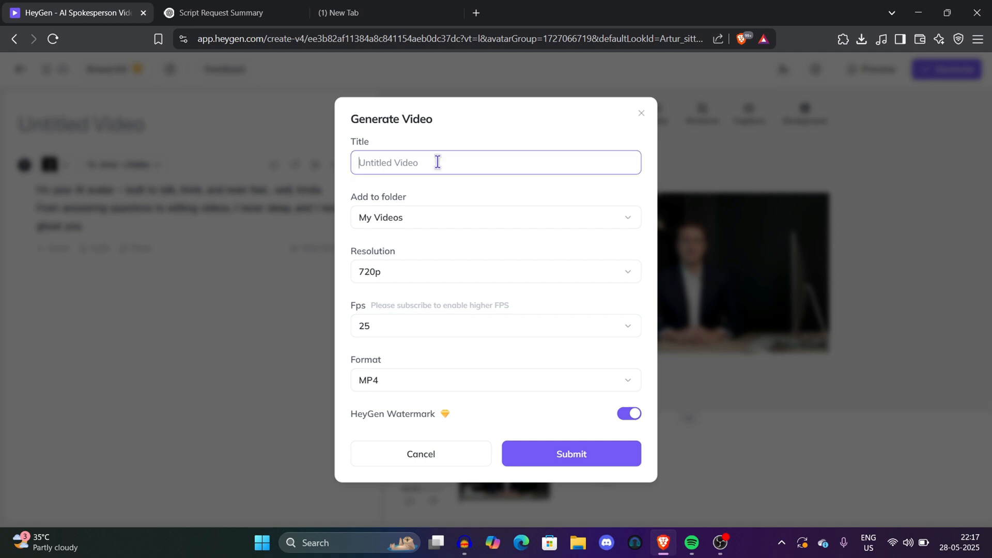
{"action": "type", "text": "examp;e"}
Step: Submit the video for generation at 720p, 25 fps and MP4, and dismiss the recommendation survey
{"action": "left_click", "coordinate": [451, 270]}
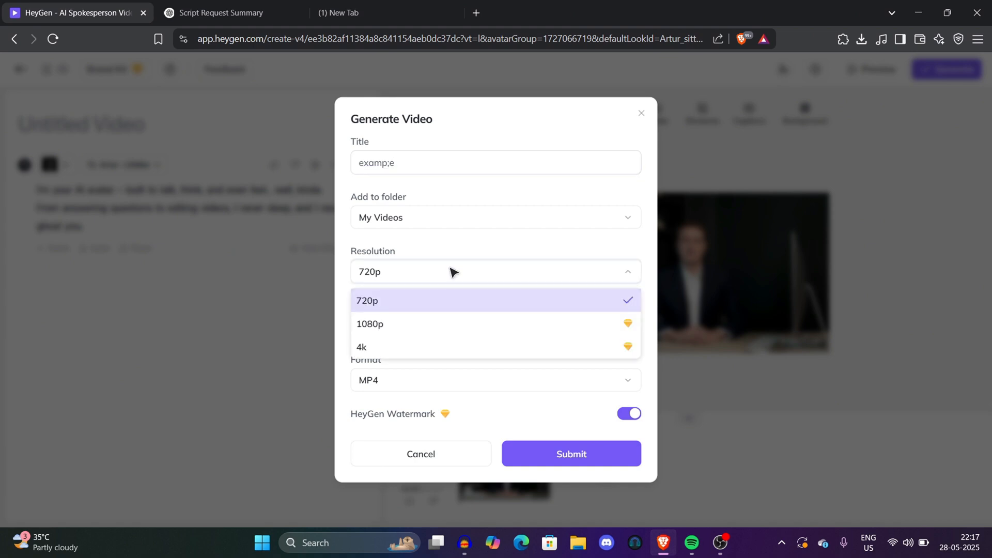
{"action": "left_click", "coordinate": [488, 264]}
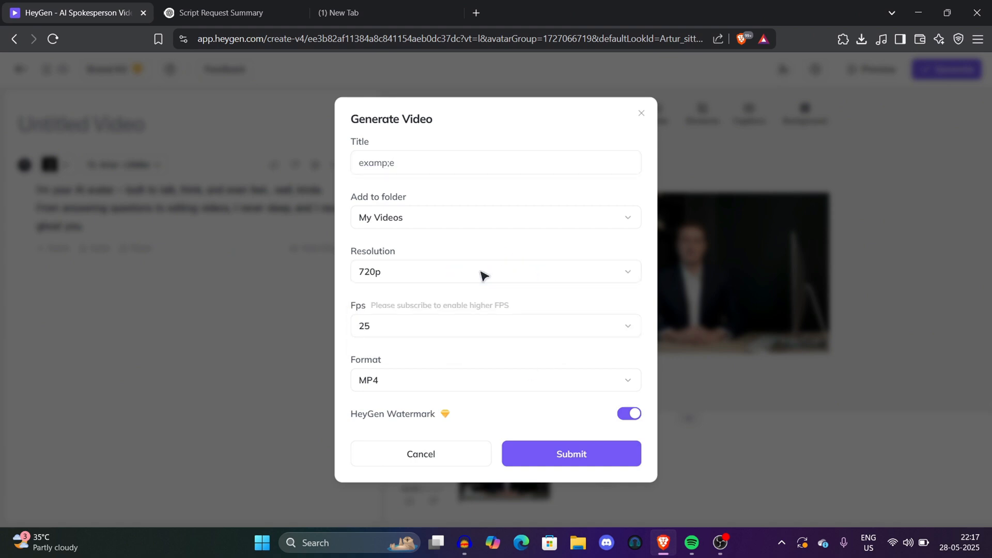
{"action": "left_click", "coordinate": [500, 326]}
{"action": "left_click", "coordinate": [501, 326]}
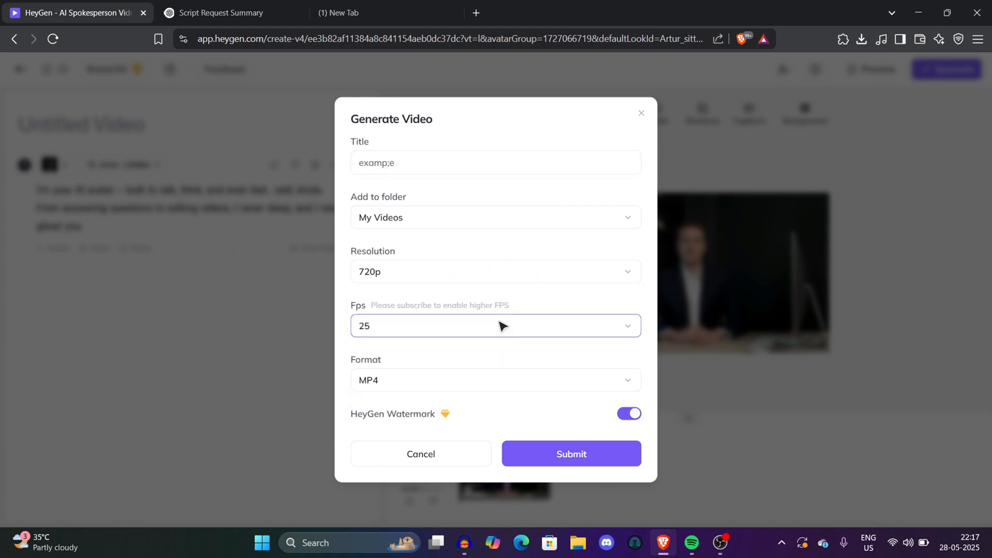
{"action": "left_click", "coordinate": [568, 387]}
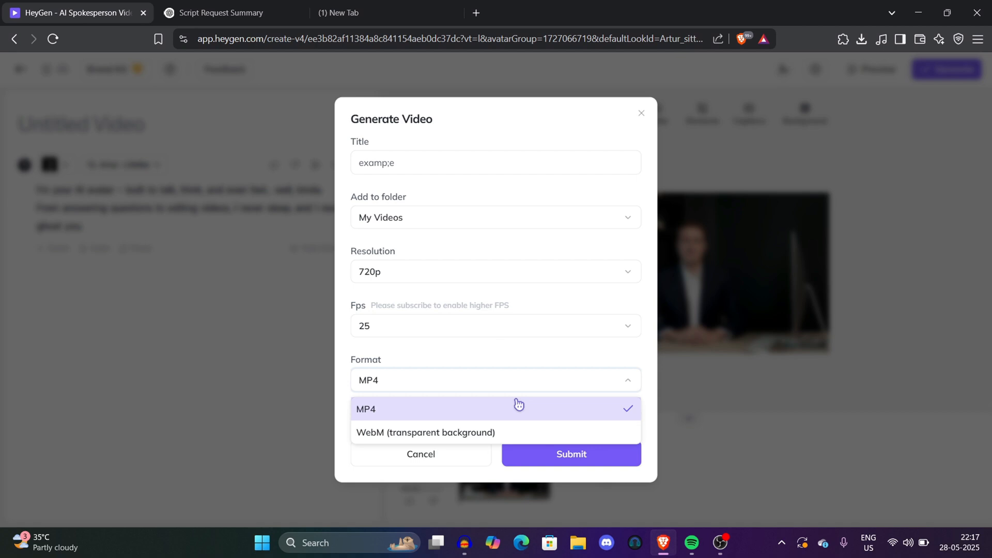
{"action": "left_click", "coordinate": [506, 368]}
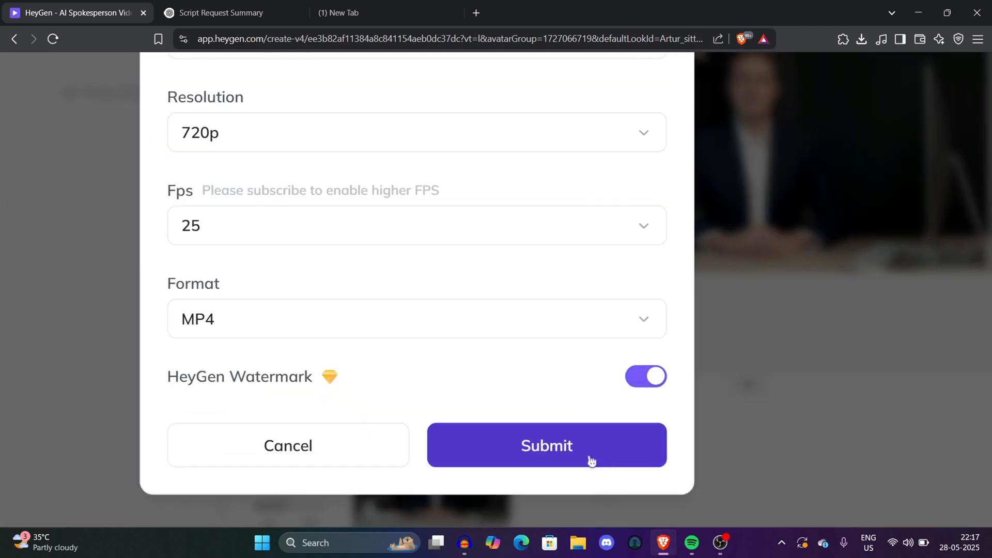
{"action": "left_click", "coordinate": [591, 460]}
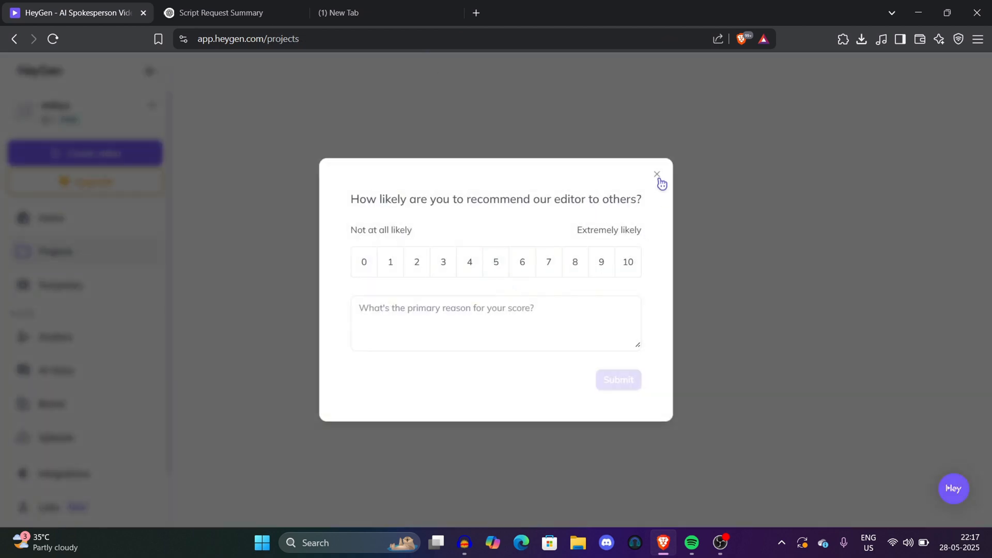
{"action": "left_click", "coordinate": [657, 174]}
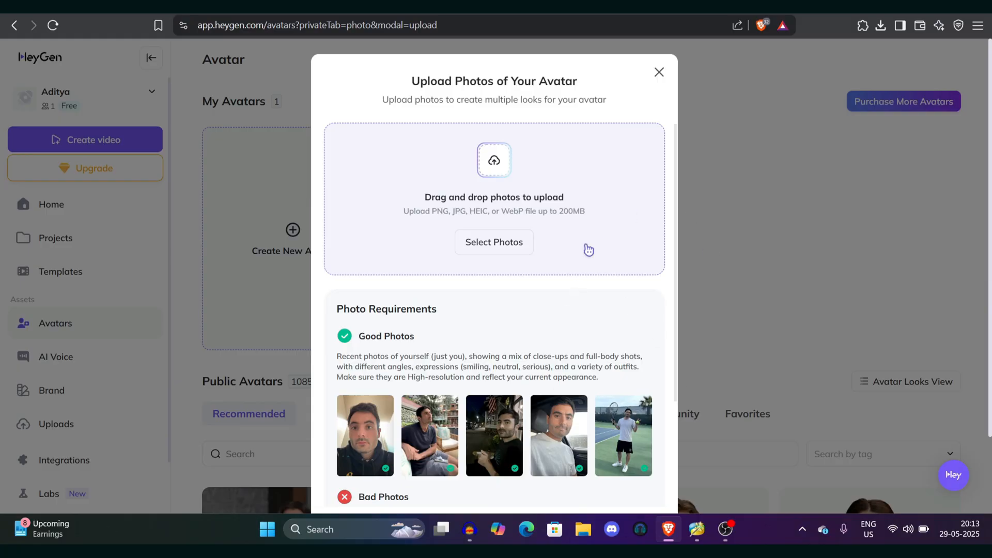
Step: Add the photo IMG_4377 from the Downloads folder to the avatar photo upload
{"action": "left_click", "coordinate": [544, 178]}
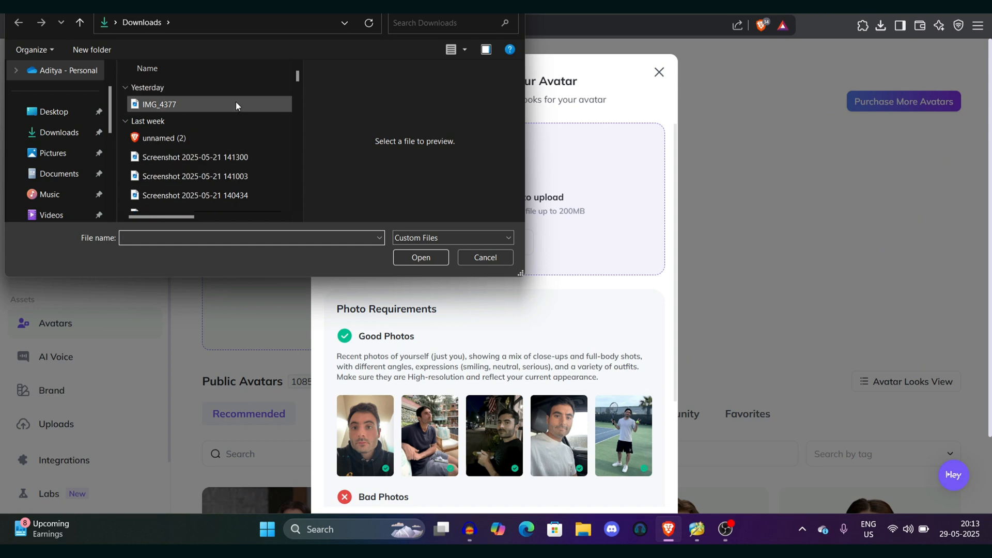
{"action": "left_click", "coordinate": [237, 105]}
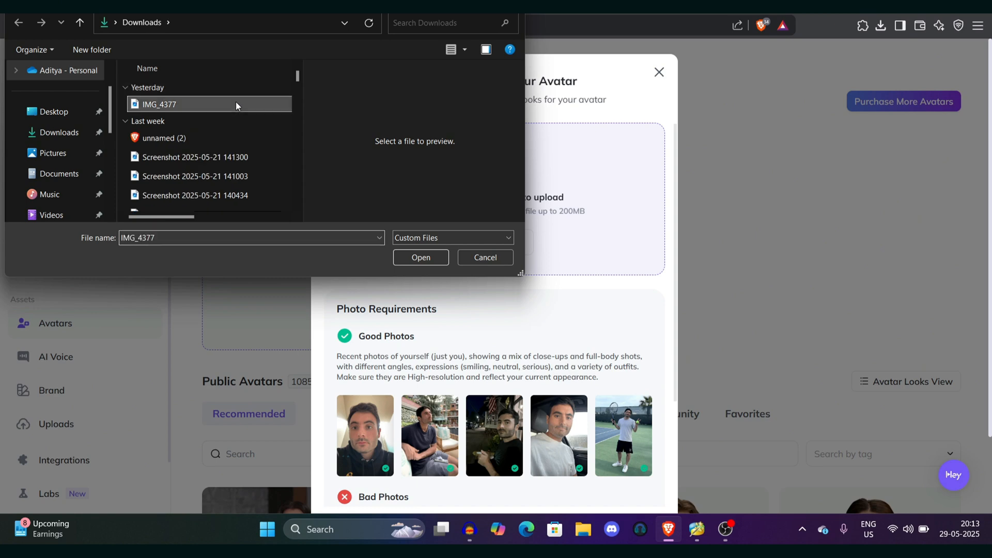
{"action": "left_click", "coordinate": [421, 257]}
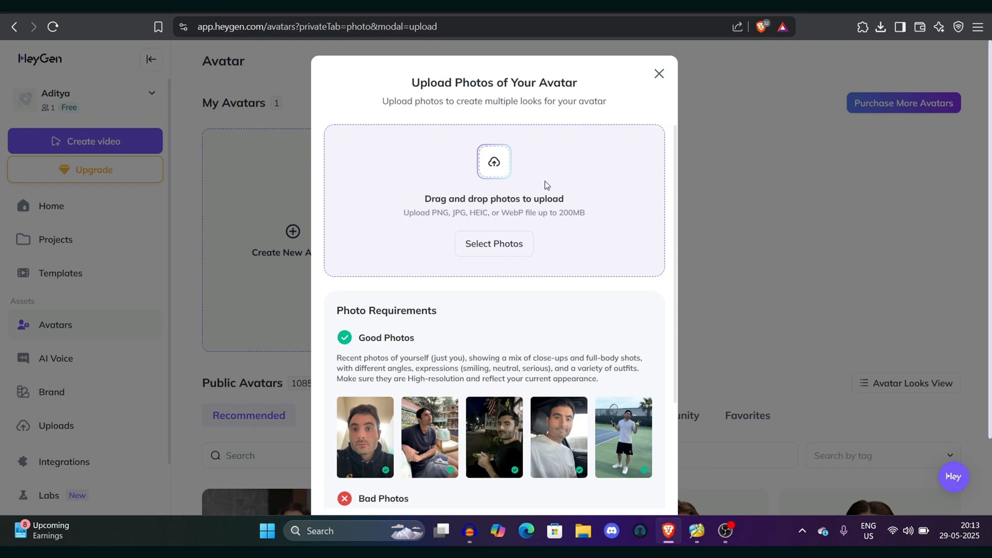
{"action": "left_click", "coordinate": [544, 180]}
{"action": "left_click", "coordinate": [236, 106]}
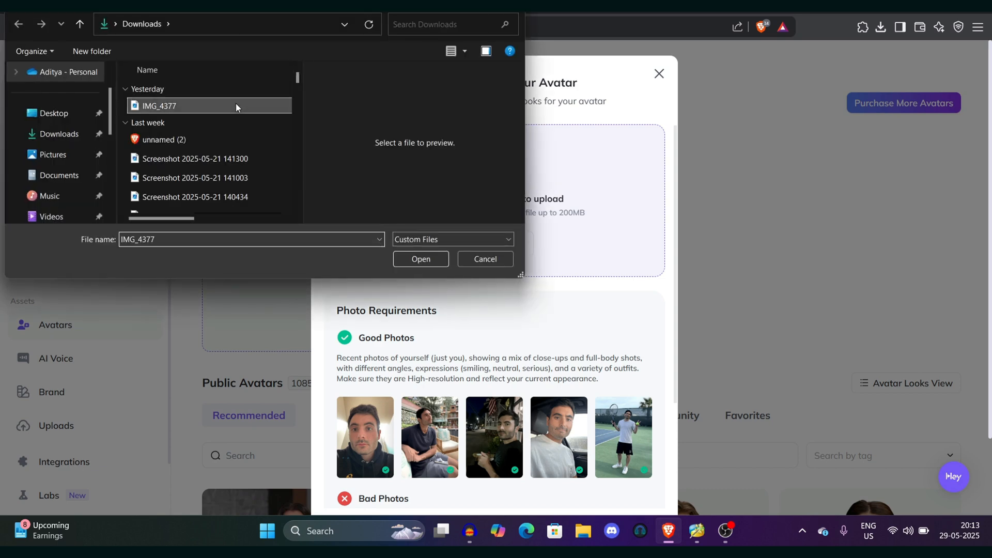
{"action": "left_click", "coordinate": [420, 260]}
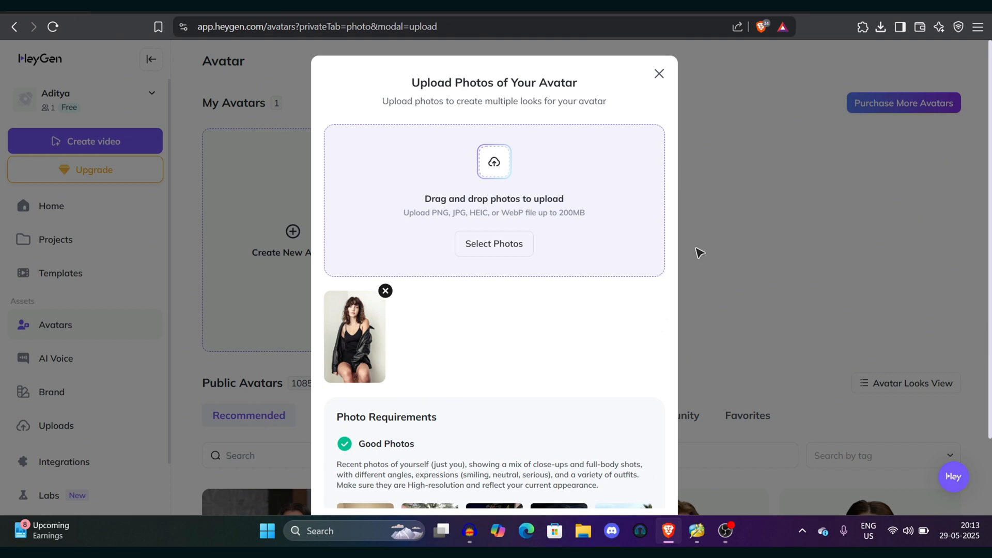
Step: Review the good and bad photo requirements for avatars, and close the photo upload dialog
{"action": "left_click_drag", "start_coordinate": [678, 259], "coordinate": [651, 470]}
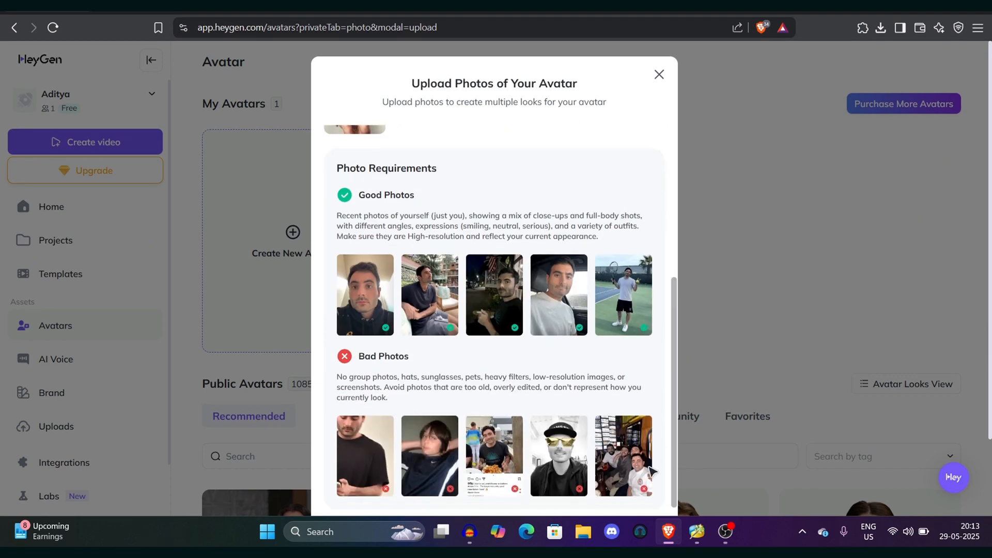
{"action": "left_click_drag", "start_coordinate": [649, 394], "coordinate": [650, 184]}
{"action": "scroll", "coordinate": [561, 455], "scroll_direction": "down", "scroll_amount": 5}
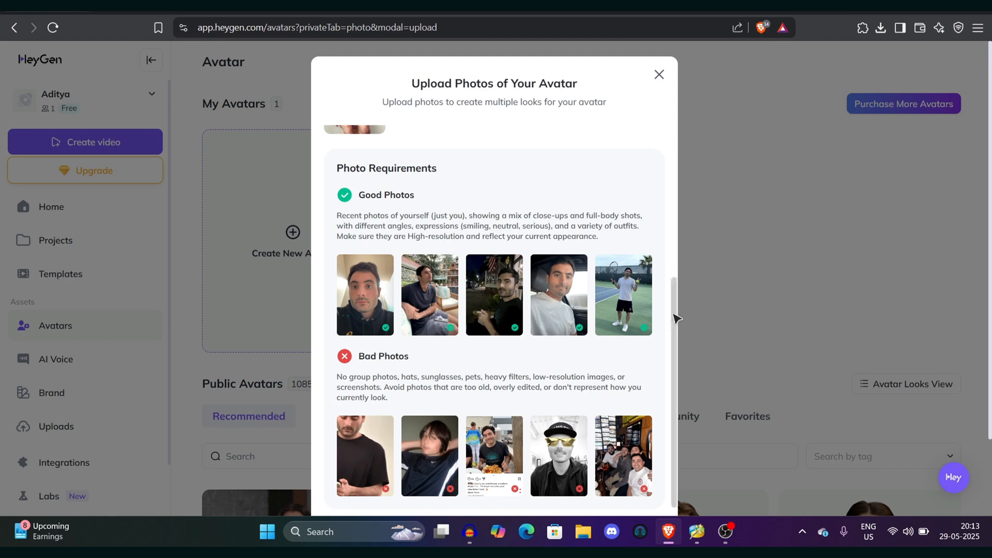
{"action": "left_click_drag", "start_coordinate": [676, 317], "coordinate": [664, 92]}
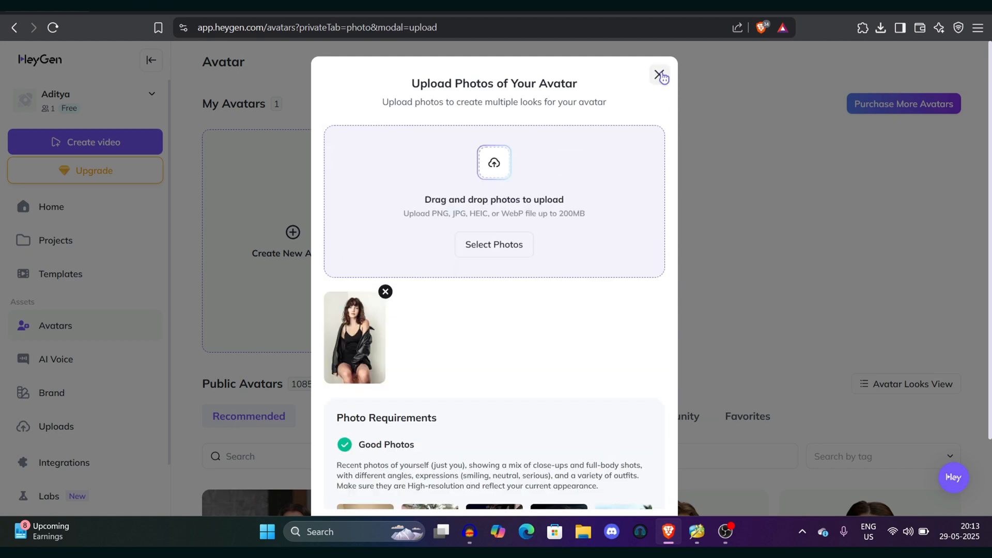
{"action": "left_click", "coordinate": [659, 75]}
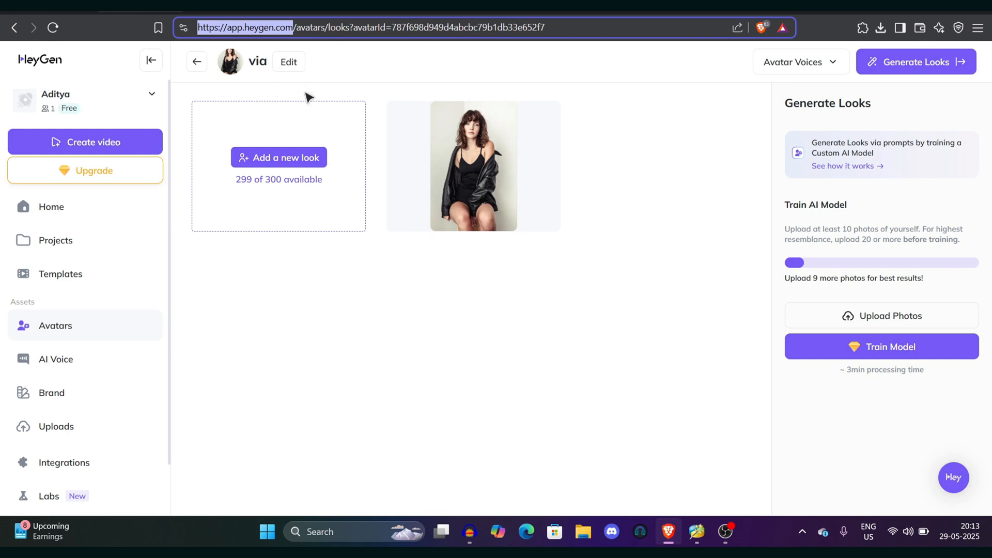
Step: Open the Chic Urban Muse look of the "via" avatar and create a landscape video from it with AI Studio
{"action": "left_click", "coordinate": [488, 327]}
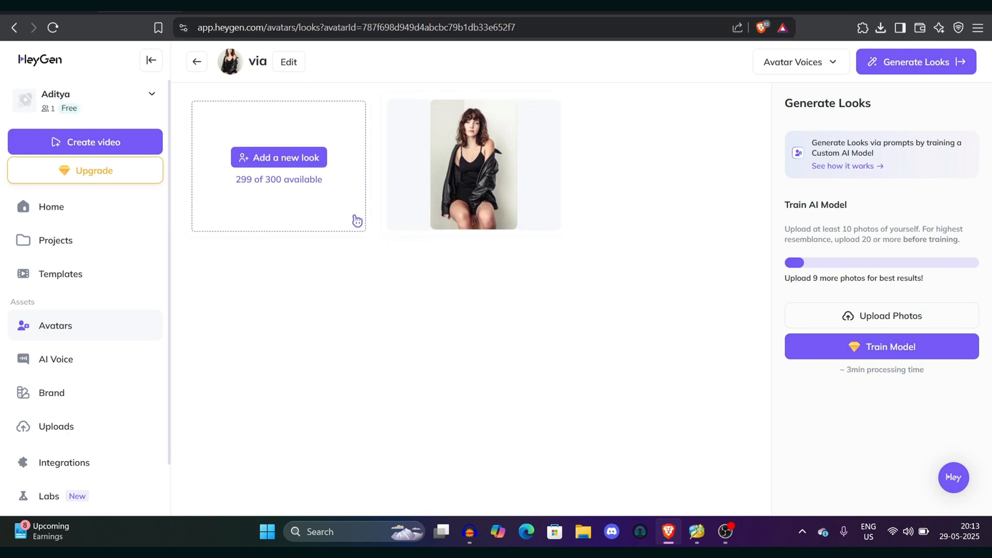
{"action": "mouse_move", "coordinate": [506, 196]}
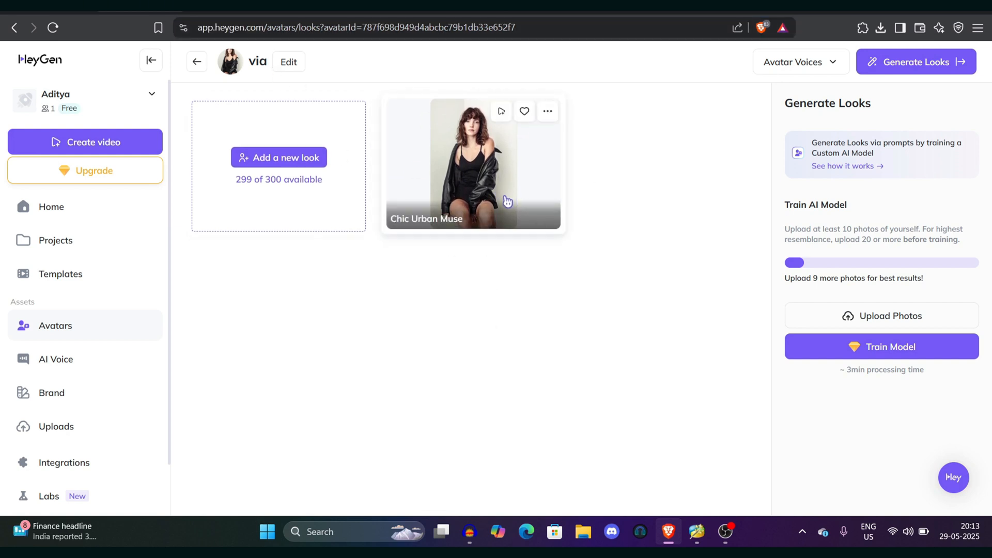
{"action": "left_click", "coordinate": [485, 191]}
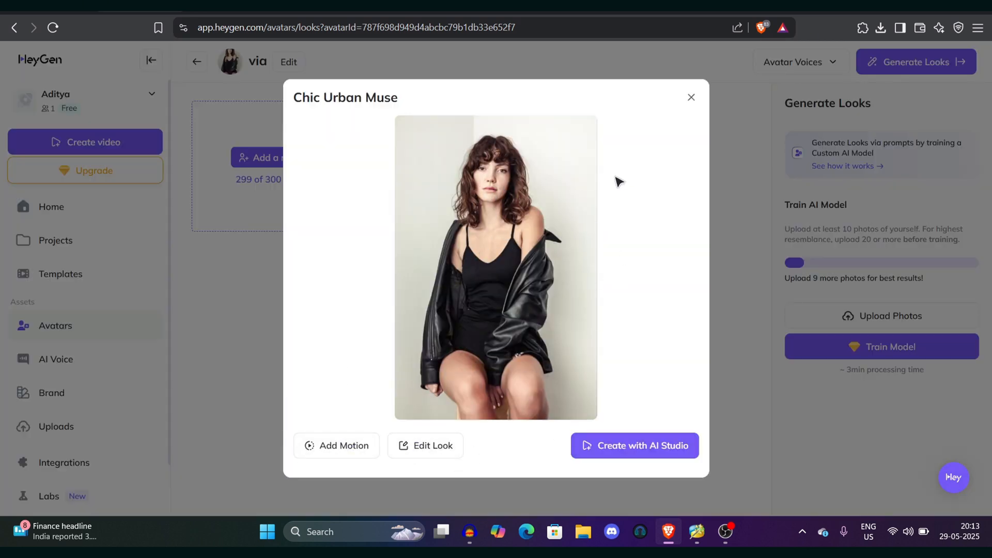
{"action": "left_click", "coordinate": [616, 444]}
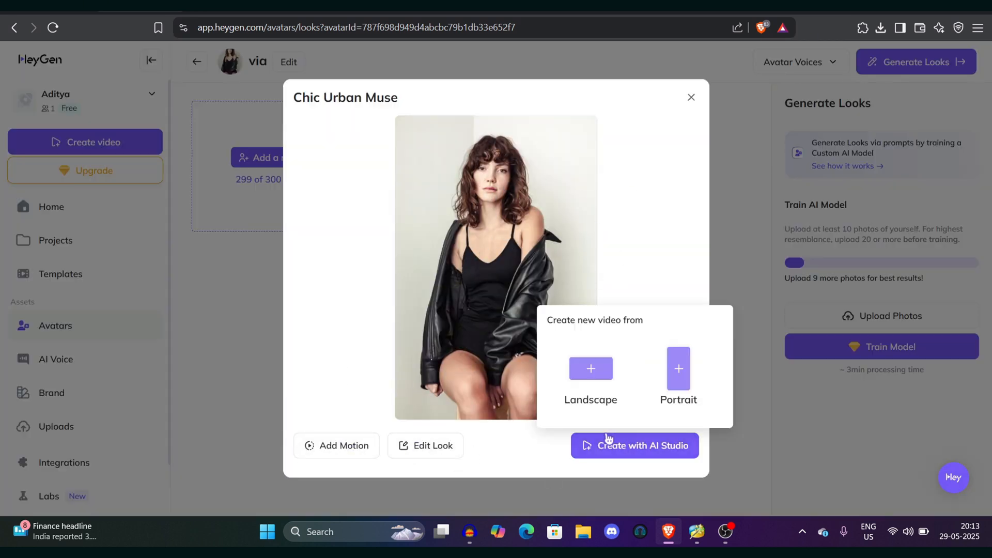
{"action": "left_click", "coordinate": [604, 399]}
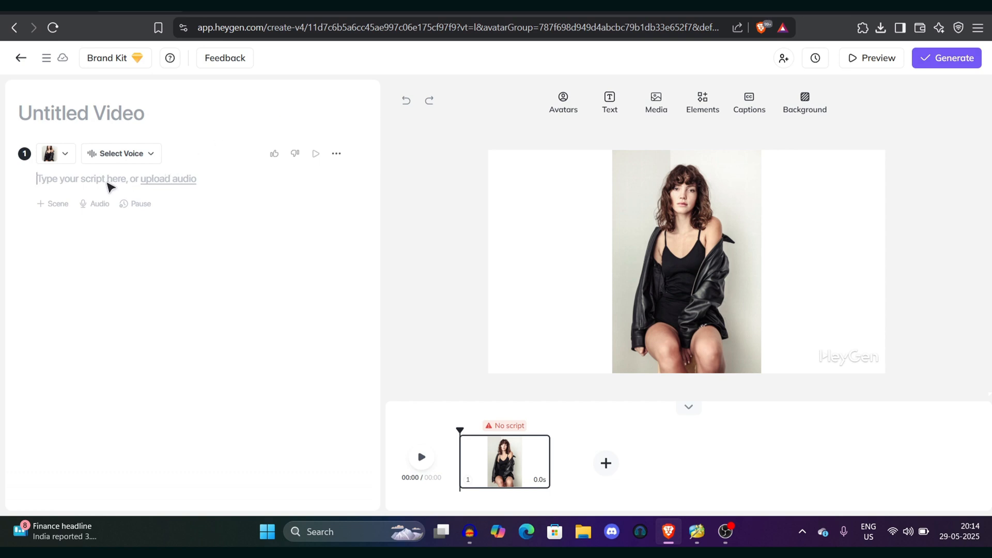
Step: Enter the script "hey this is skillcurb and we will teach you to make ai avtar" for the first scene
{"action": "type", "text": "h"}
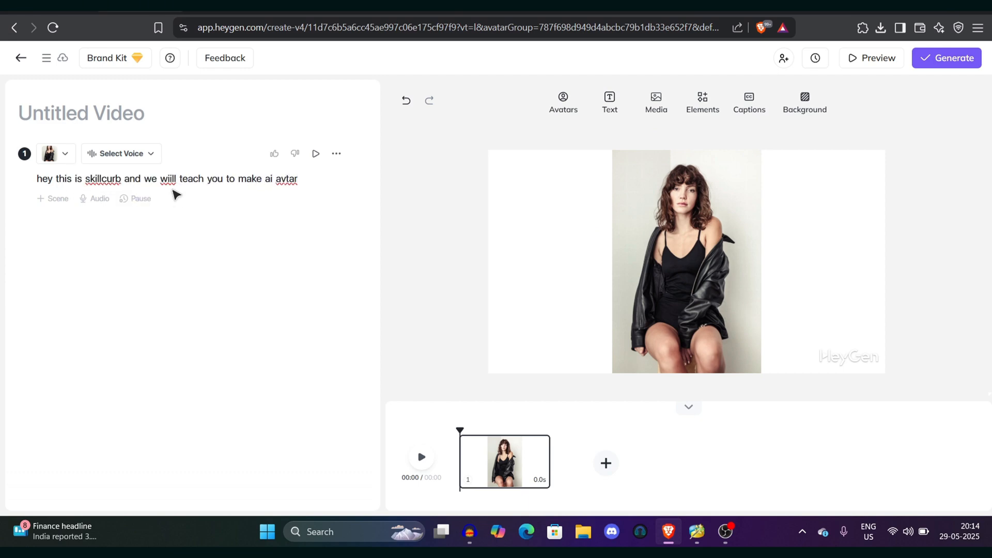
{"action": "key", "text": "BackSpace"}
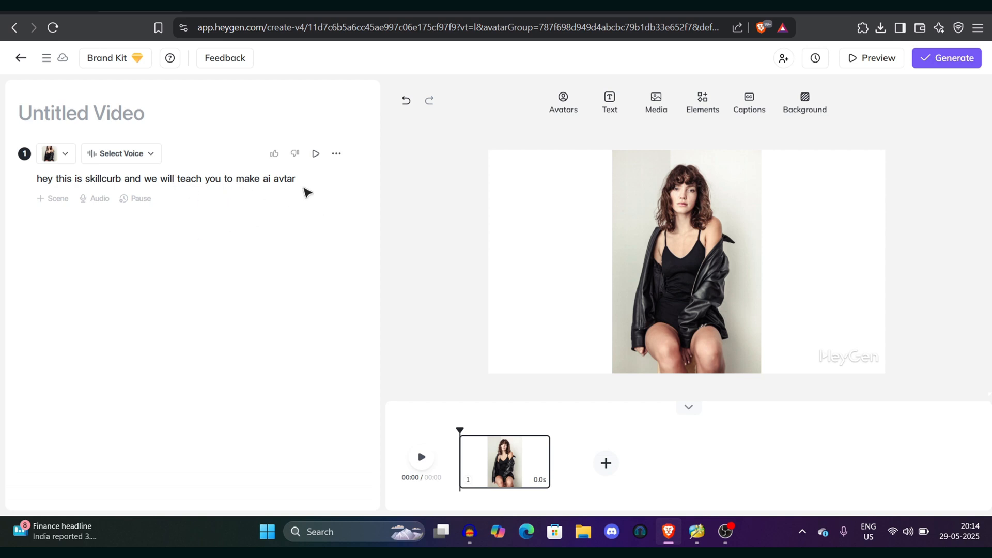
Step: Assign the Marieke - Natural voice from the HeyGen Library to the first scene and play the scene
{"action": "left_click", "coordinate": [129, 158]}
{"action": "left_click", "coordinate": [58, 154]}
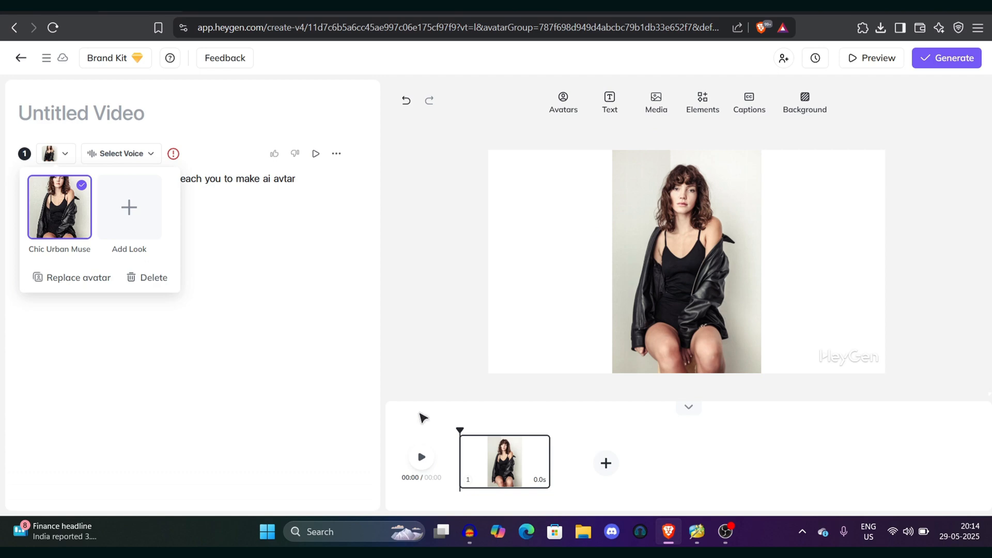
{"action": "left_click", "coordinate": [422, 418]}
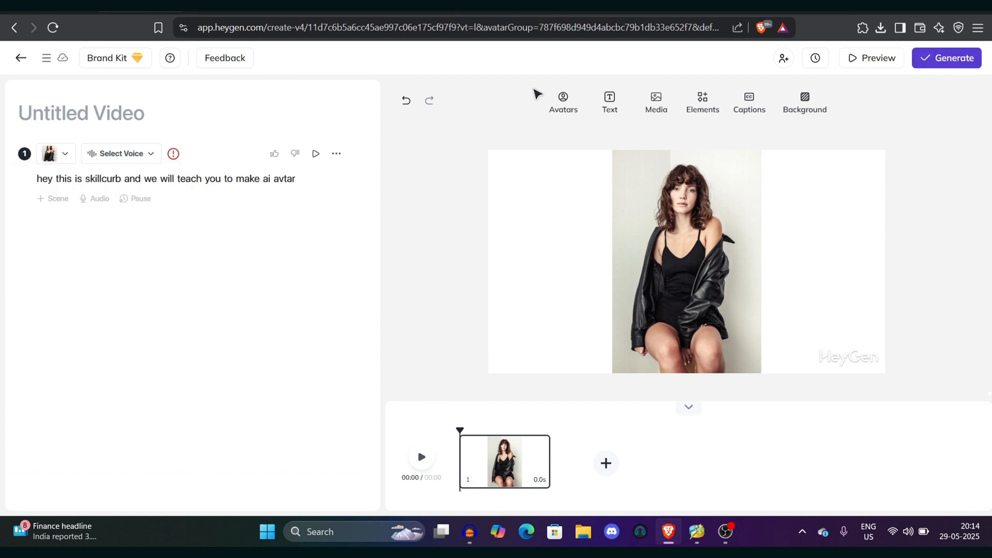
{"action": "left_click", "coordinate": [142, 151]}
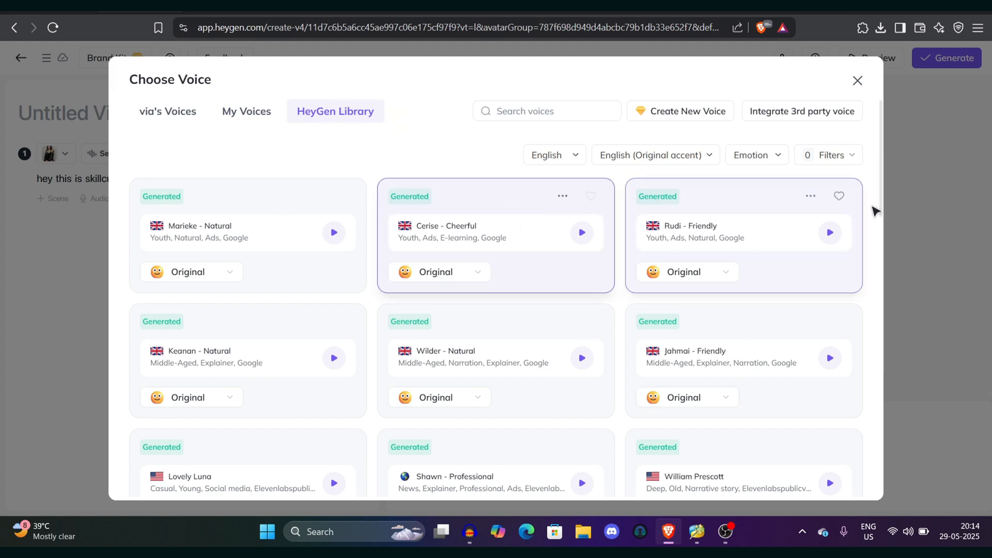
{"action": "left_click_drag", "start_coordinate": [883, 306], "coordinate": [863, 122]}
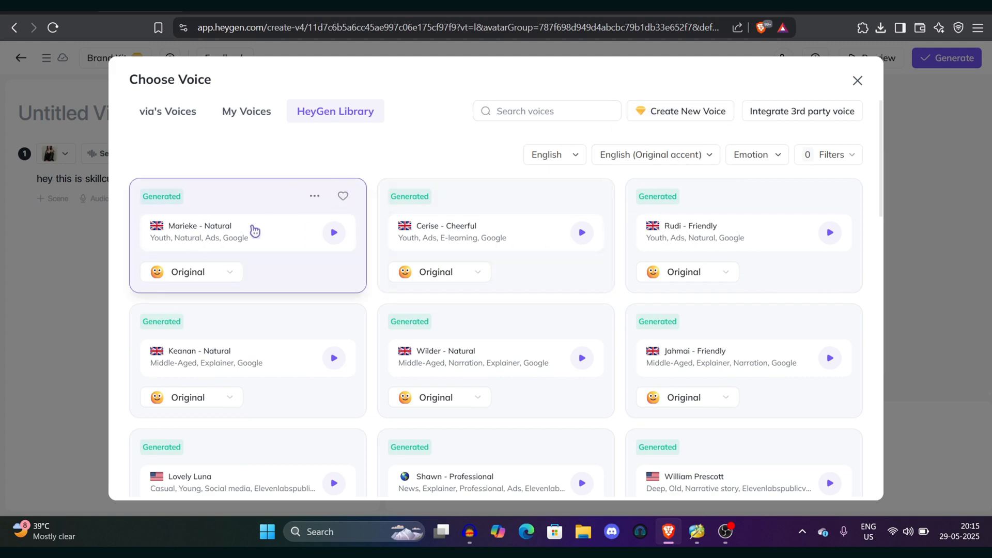
{"action": "scroll", "coordinate": [252, 227], "scroll_direction": "up", "scroll_amount": 3}
{"action": "key", "text": "Escape"}
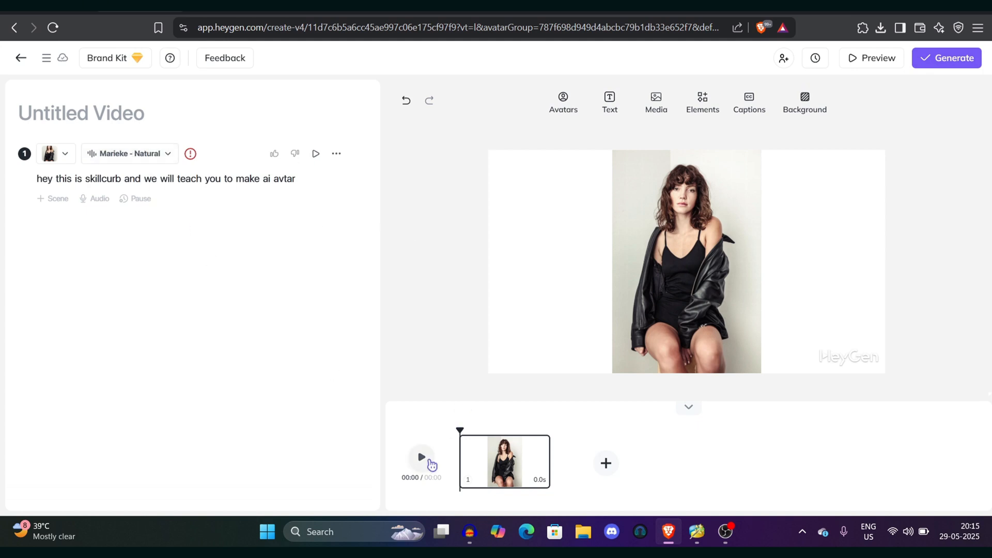
{"action": "left_click", "coordinate": [422, 456]}
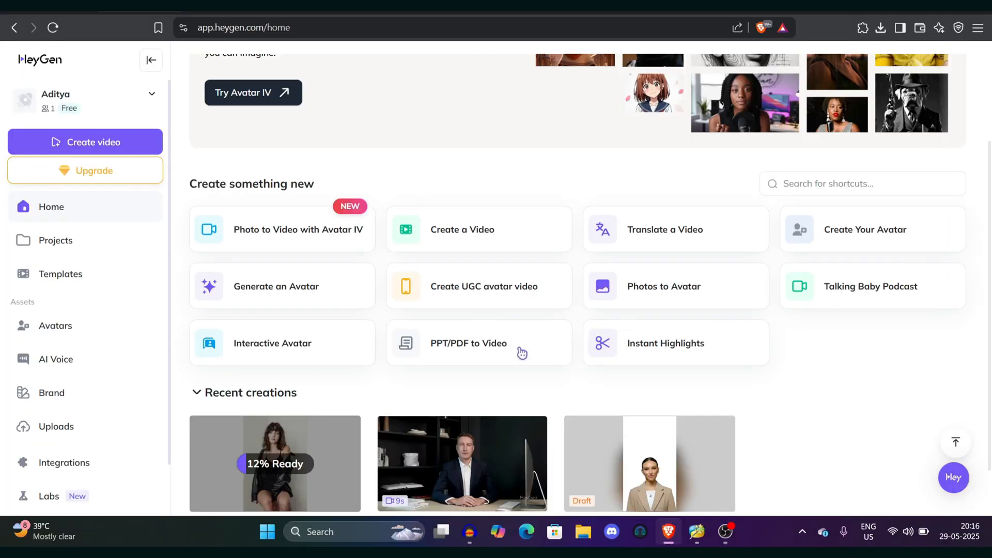
Step: Start a PPT/PDF to Video project by uploading the file dummy from the Downloads folder with Auto-Generate Script selected
{"action": "left_click", "coordinate": [522, 351]}
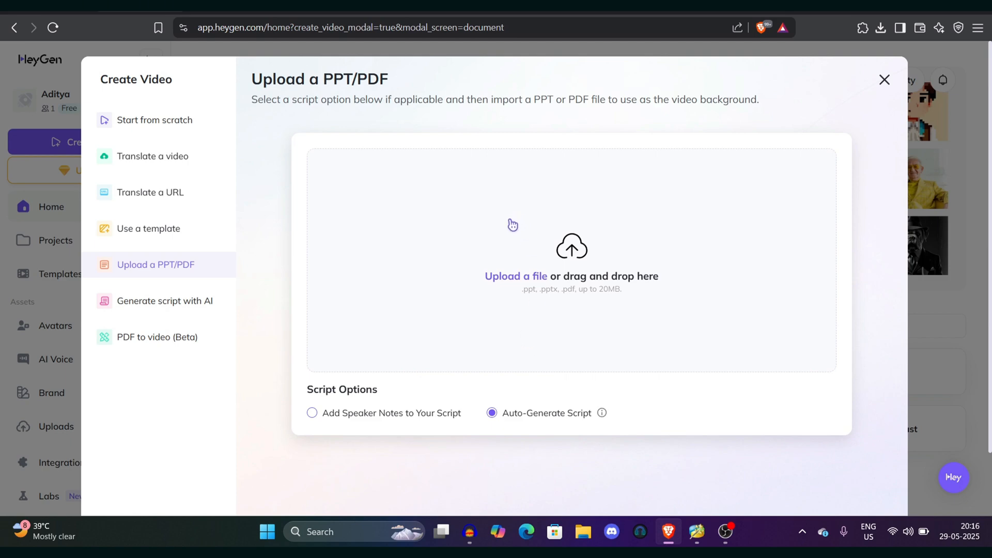
{"action": "left_click", "coordinate": [535, 270]}
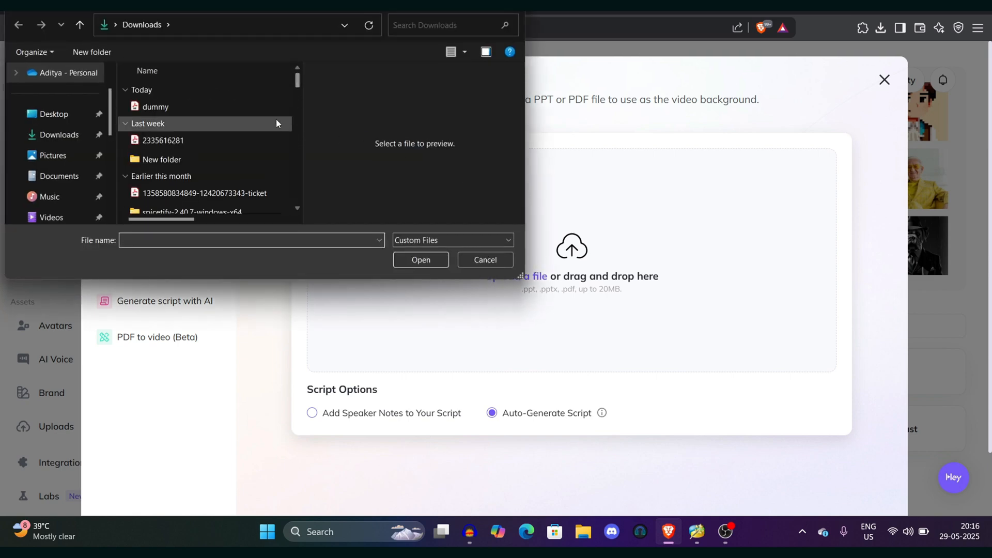
{"action": "left_click", "coordinate": [261, 106]}
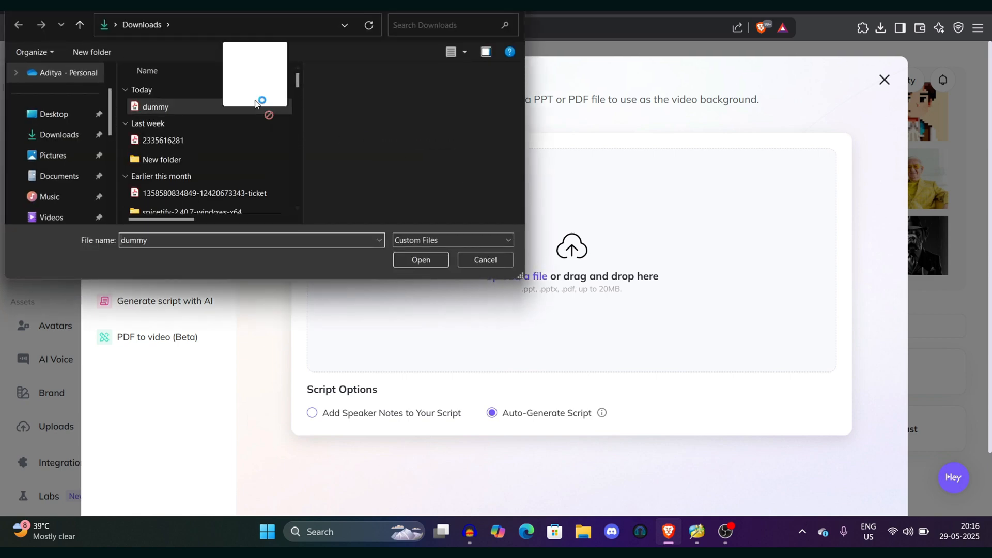
{"action": "left_click", "coordinate": [421, 260]}
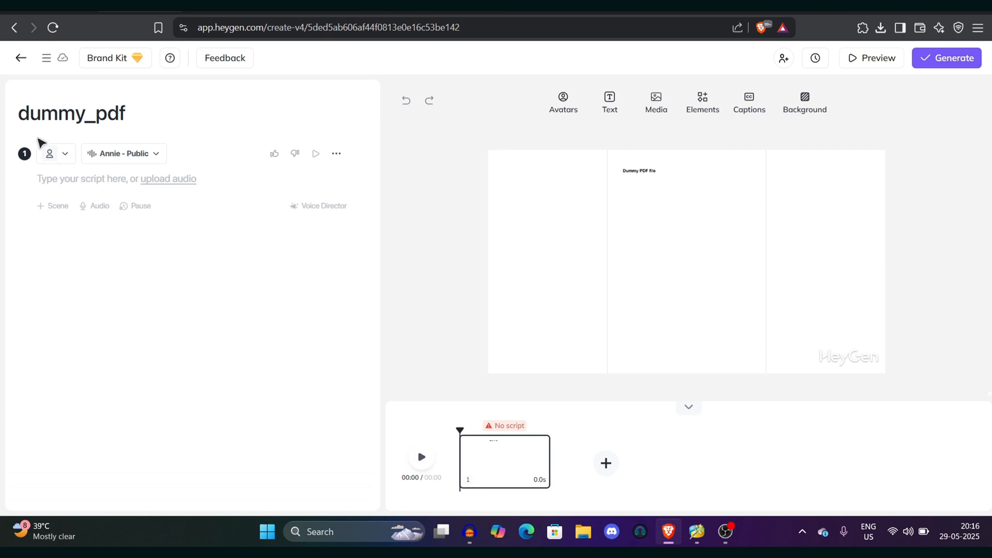
Step: Add the Caroline avatar in the yellow sleeveless look to the PDF scene, shrinking it into the canvas's lower-right corner
{"action": "left_click", "coordinate": [57, 154]}
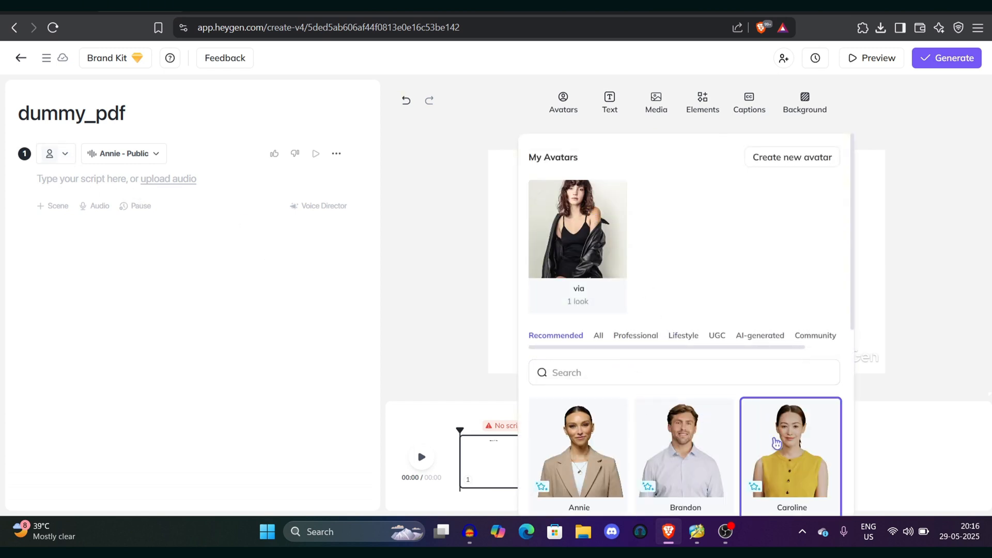
{"action": "left_click", "coordinate": [822, 448]}
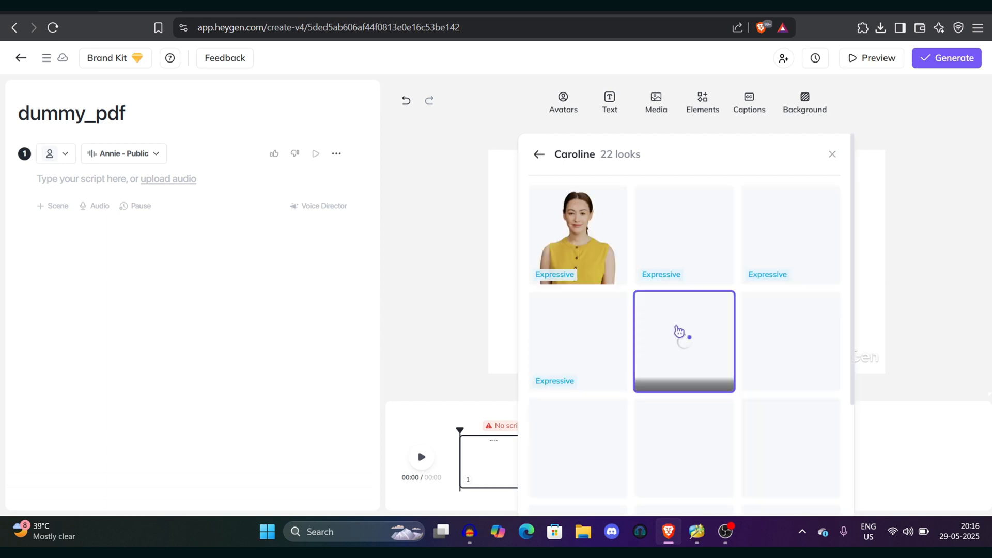
{"action": "left_click", "coordinate": [598, 226]}
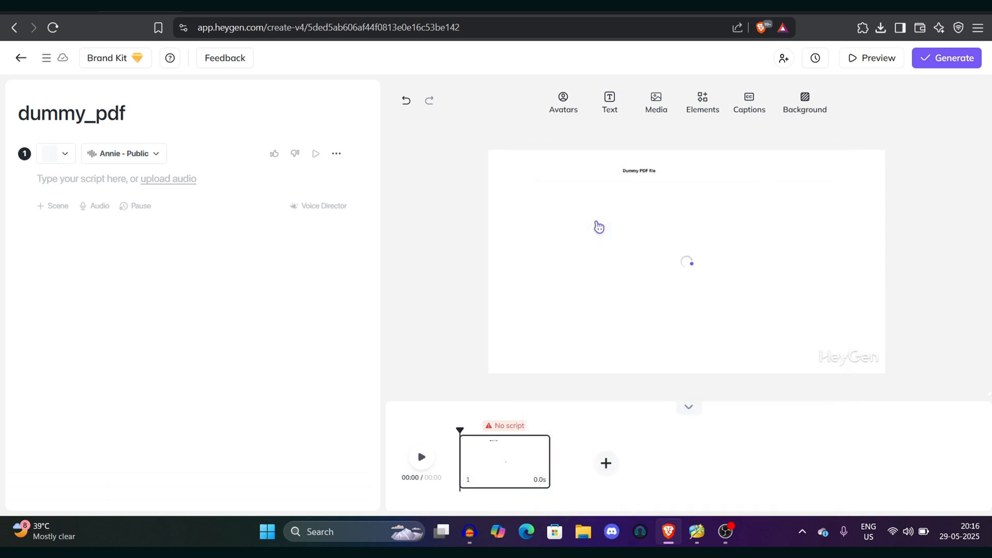
{"action": "left_click_drag", "start_coordinate": [707, 277], "coordinate": [794, 271]}
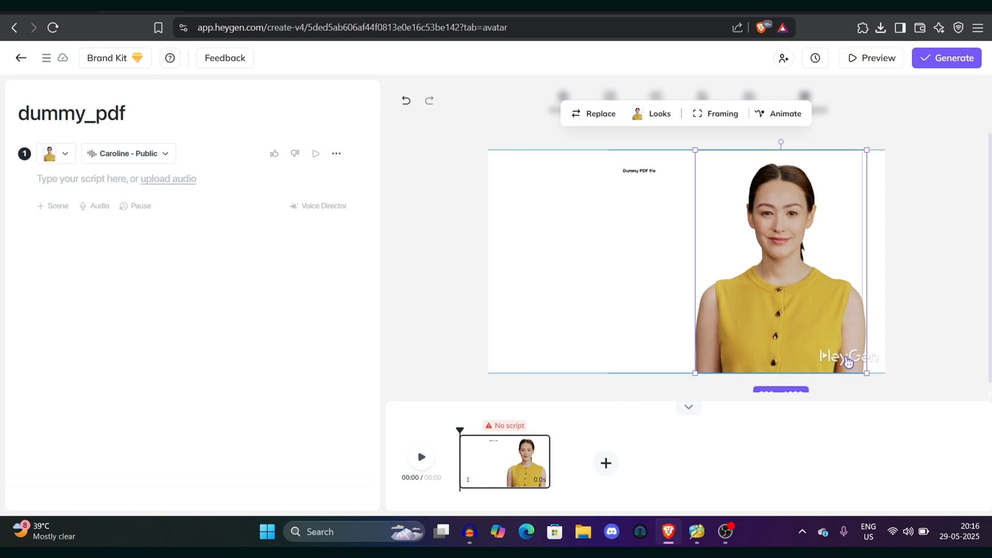
{"action": "left_click_drag", "start_coordinate": [864, 370], "coordinate": [811, 332]}
{"action": "left_click_drag", "start_coordinate": [782, 297], "coordinate": [828, 352]}
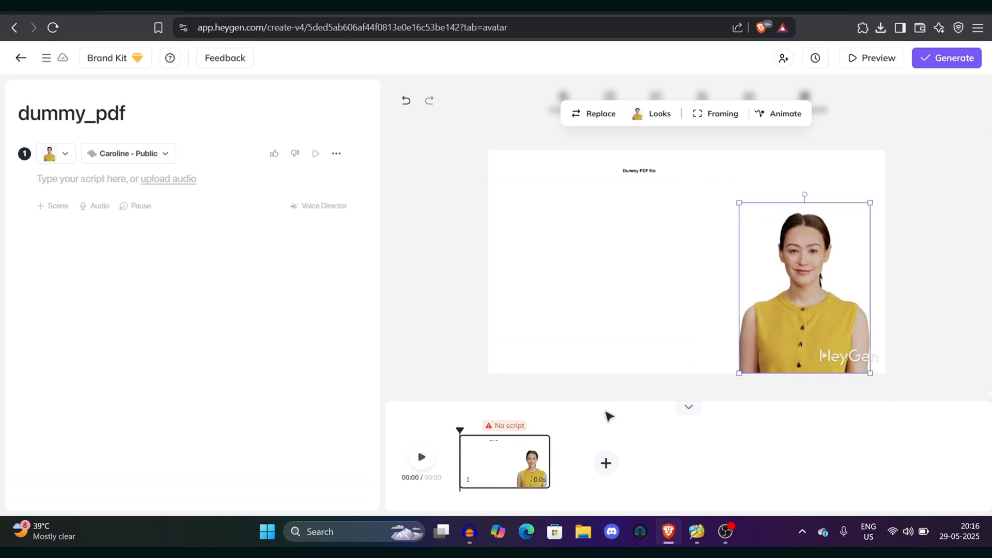
Step: Enter the script "hey this pdf is very cool" for the PDF scene and play the scene
{"action": "left_click", "coordinate": [125, 165]}
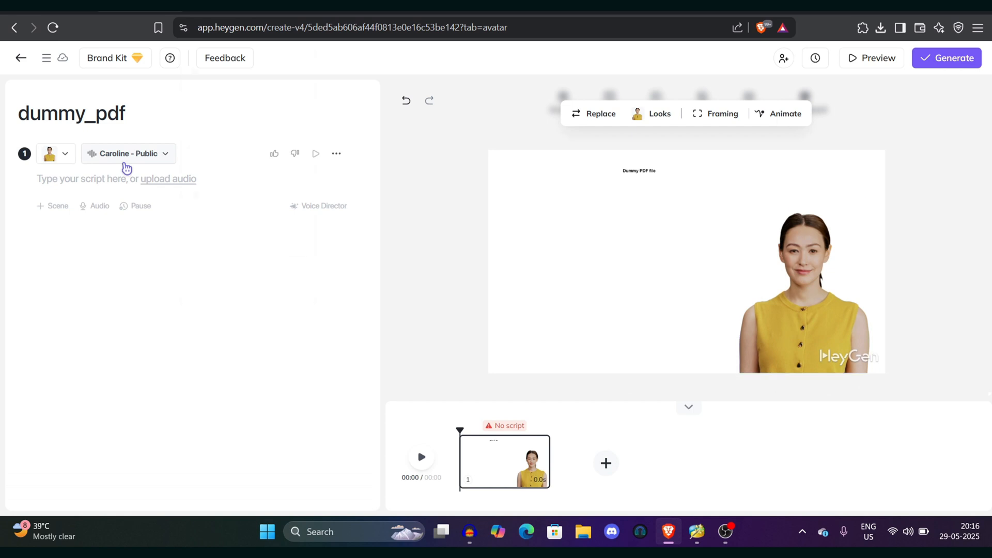
{"action": "left_click", "coordinate": [87, 173]}
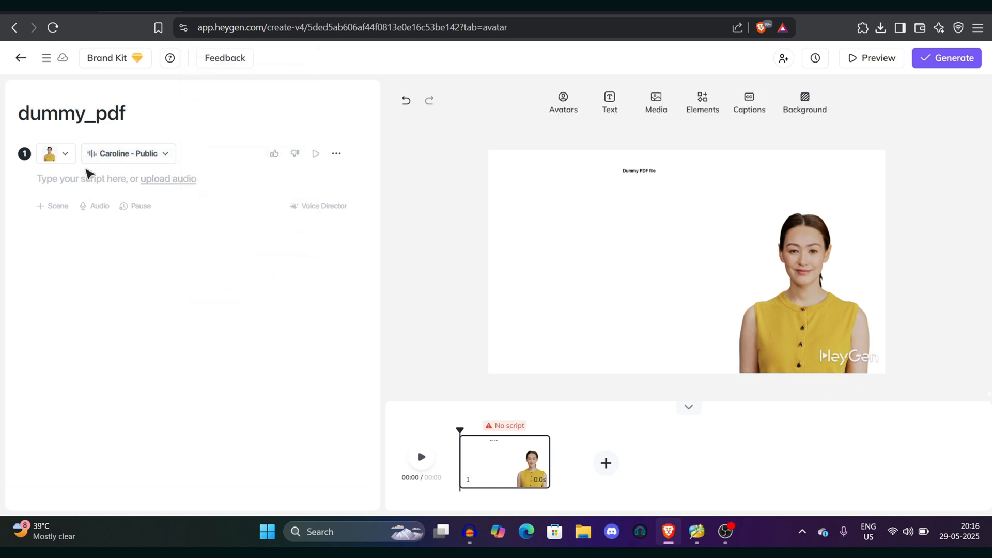
{"action": "type", "text": "hey this pdf is very cool"}
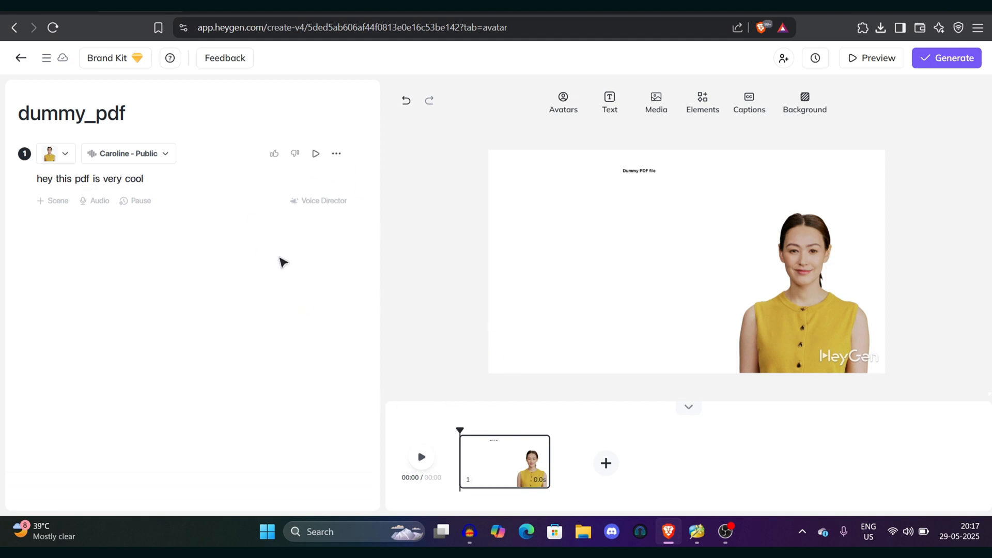
{"action": "left_click", "coordinate": [423, 458]}
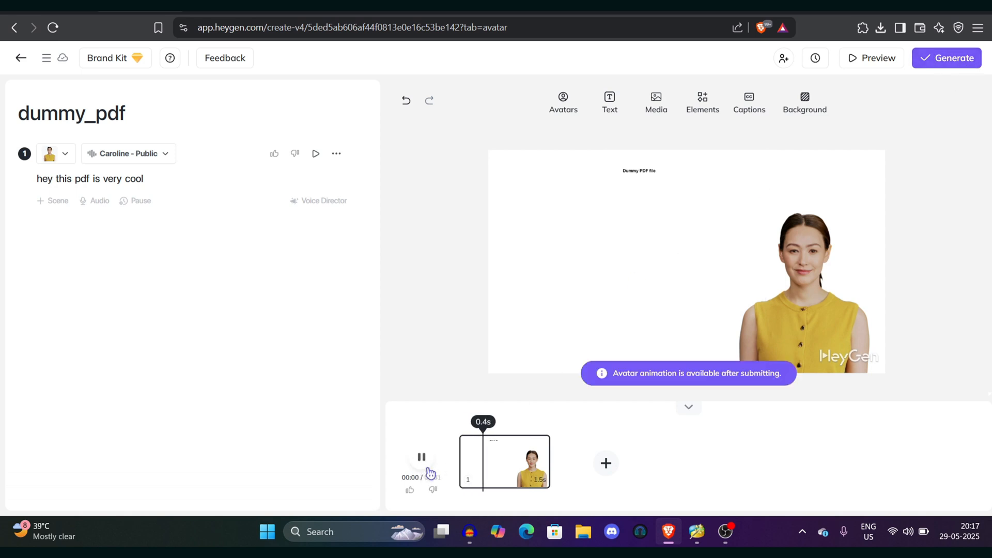
{"action": "left_click", "coordinate": [423, 461]}
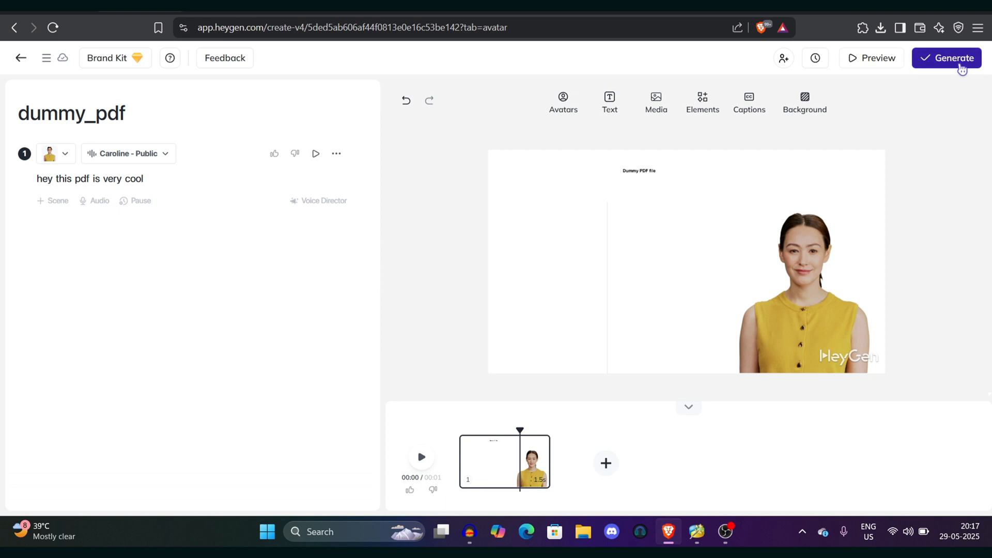
Step: Submit the PDF video for generation with the default settings, and close the avatar survey after choosing "I like it a lot"
{"action": "left_click", "coordinate": [958, 61]}
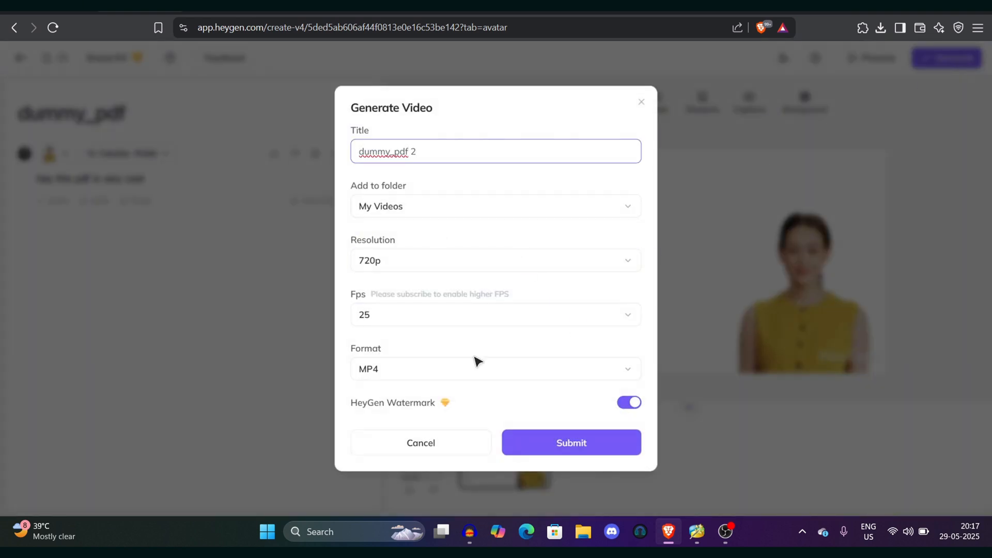
{"action": "left_click", "coordinate": [555, 439]}
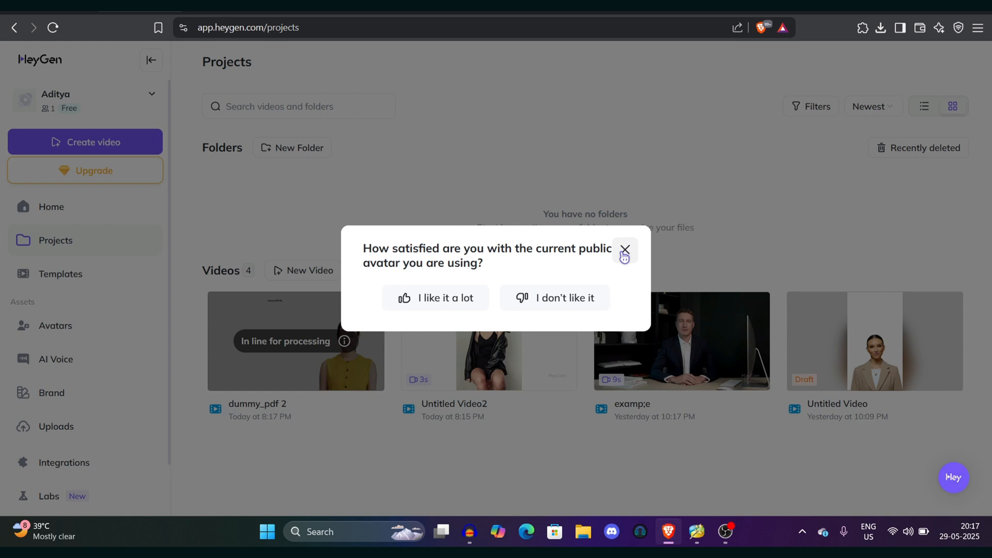
{"action": "left_click", "coordinate": [446, 299]}
{"action": "left_click", "coordinate": [623, 141]}
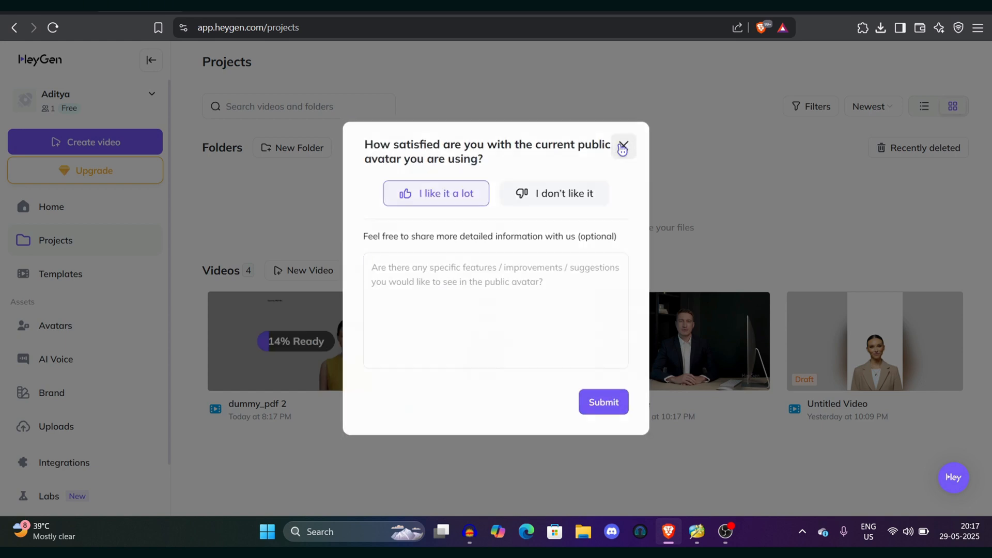